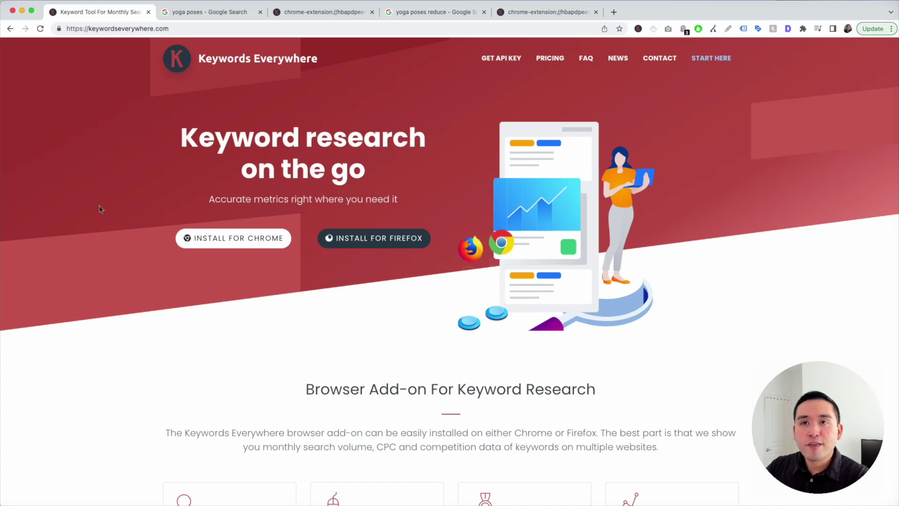
- On the 'yoga poses' Google results, scroll to the 18-row Trending Keywords list and highlight its top four rows
left_click(200, 11)
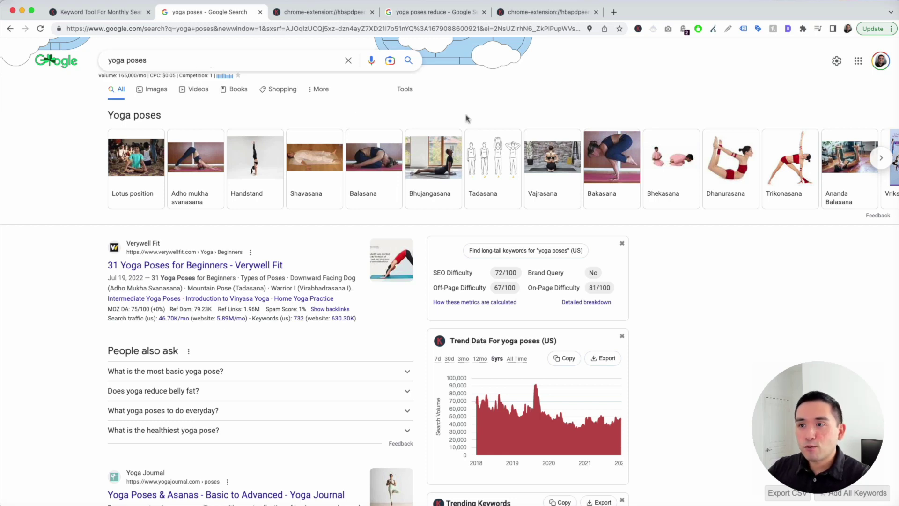
scroll(466, 118, "down", 3)
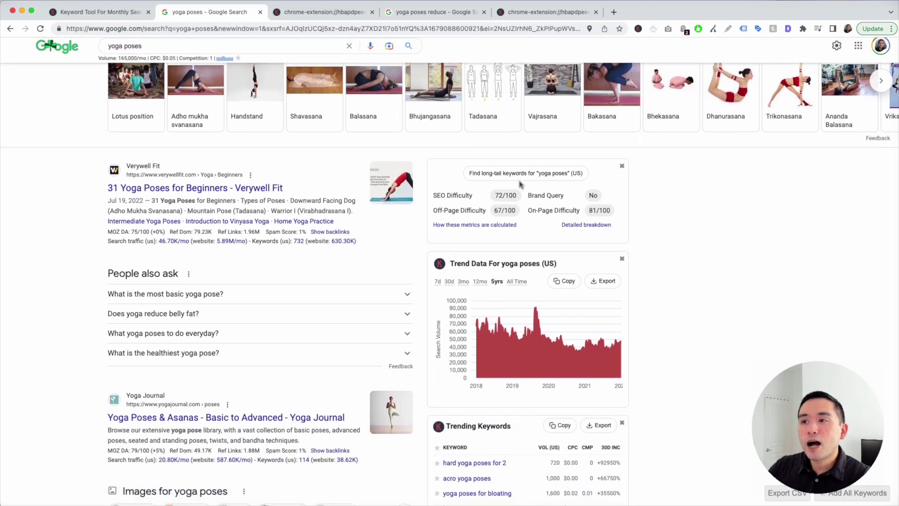
scroll(520, 197, "down", 5)
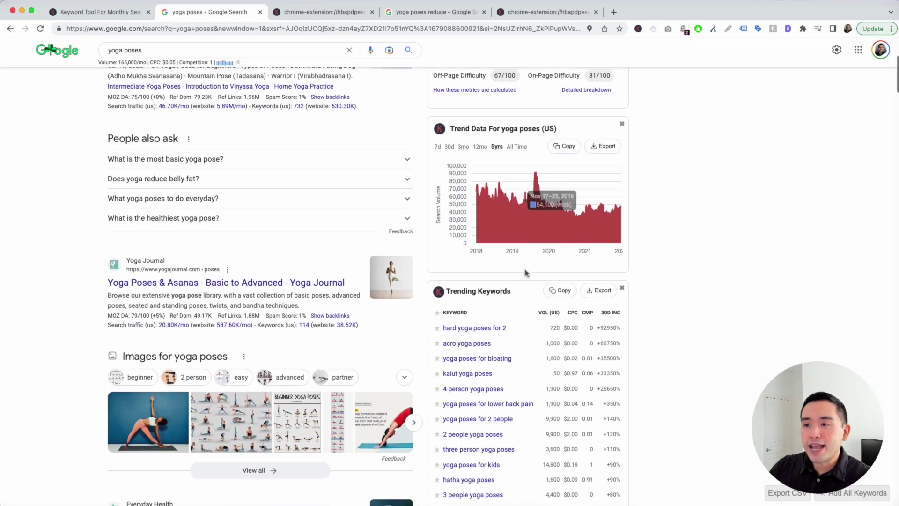
scroll(524, 273, "down", 5)
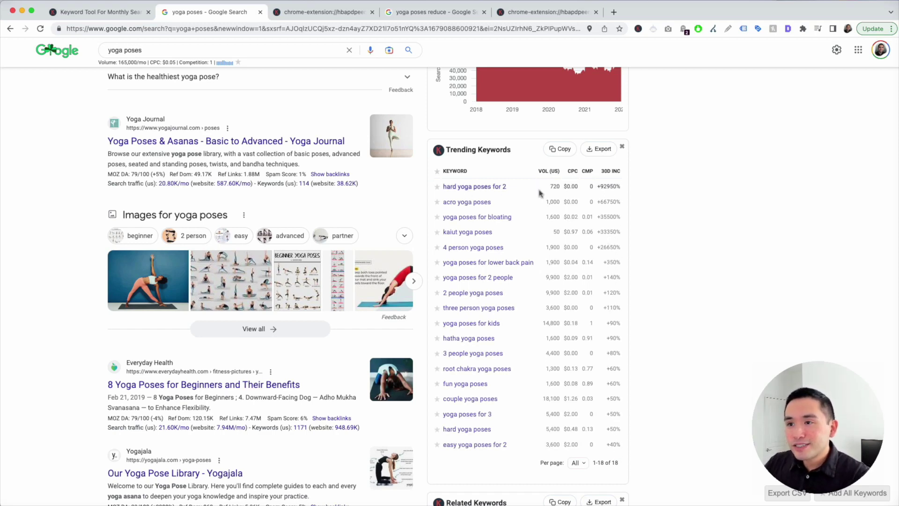
left_click_drag(608, 234, 440, 187)
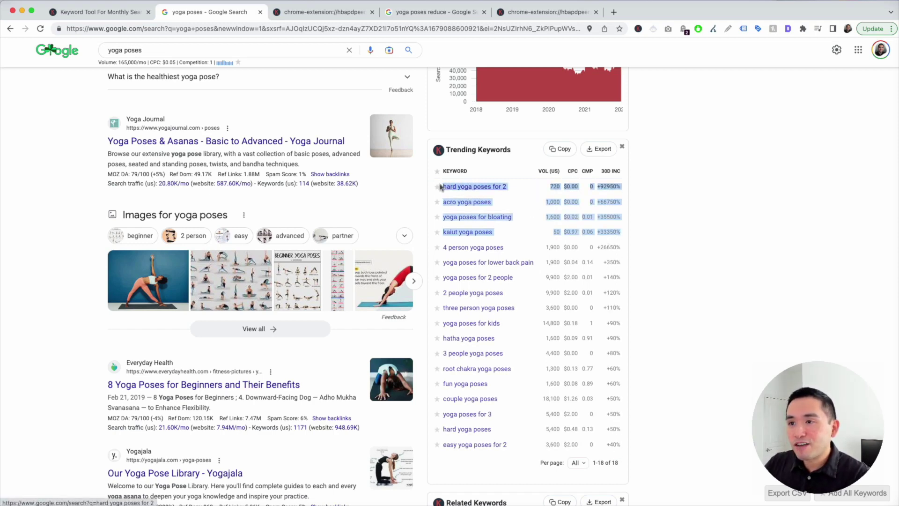
left_click(502, 202)
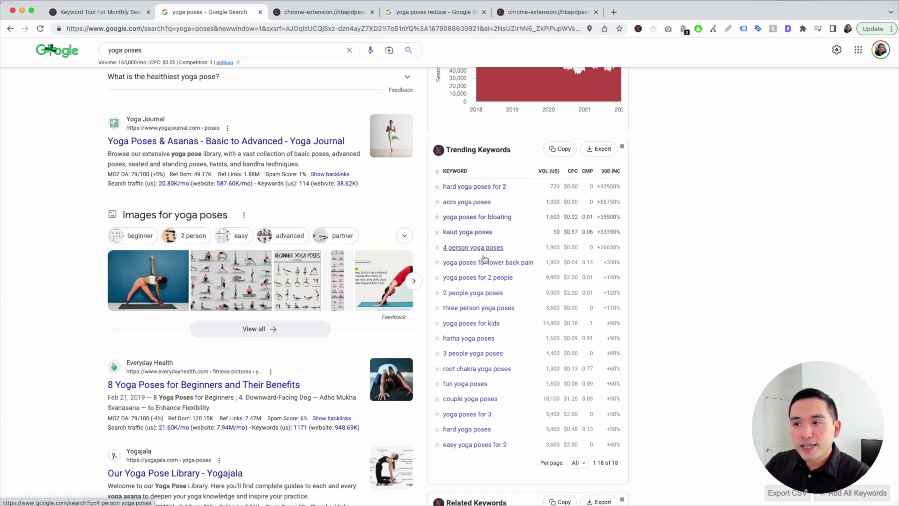
scroll(485, 360, "down", 3)
- Scroll past Trending Keywords to the Related, People Also Search For and Long-Tail Keywords tables
scroll(486, 359, "down", 5)
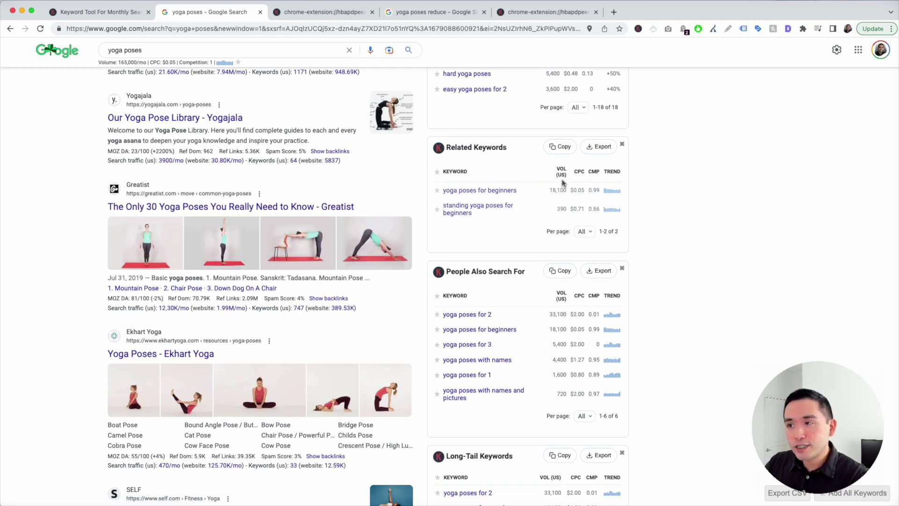
scroll(527, 203, "down", 5)
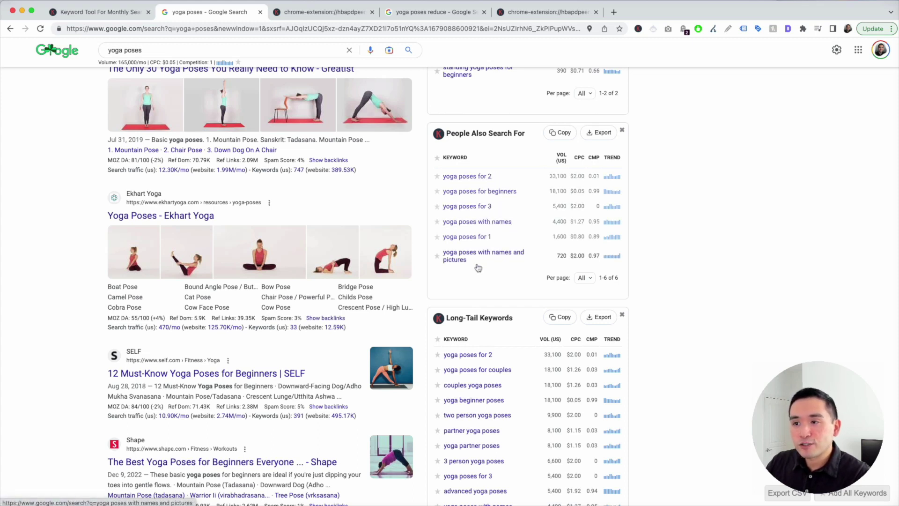
scroll(478, 265, "down", 3)
- Scroll through all 26 long-tail keywords, then back up to the 72/100 SEO Difficulty panel
scroll(480, 265, "down", 4)
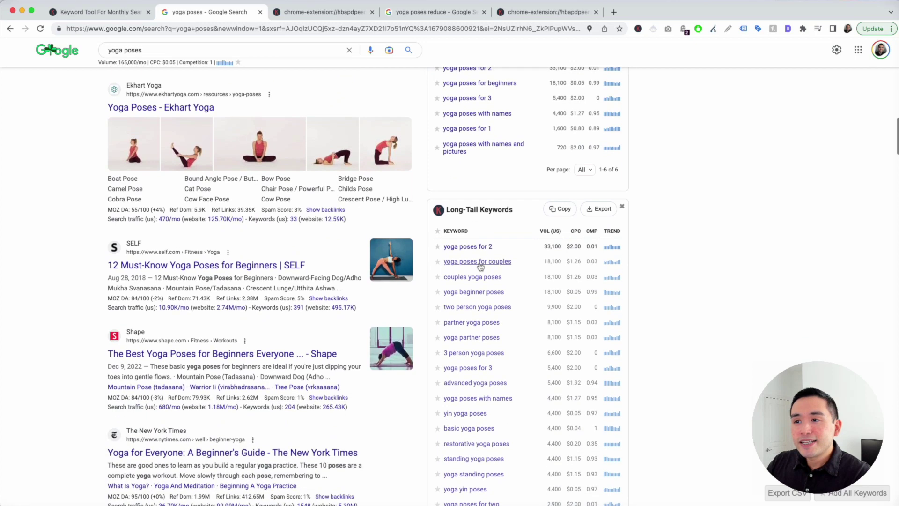
scroll(480, 266, "down", 1)
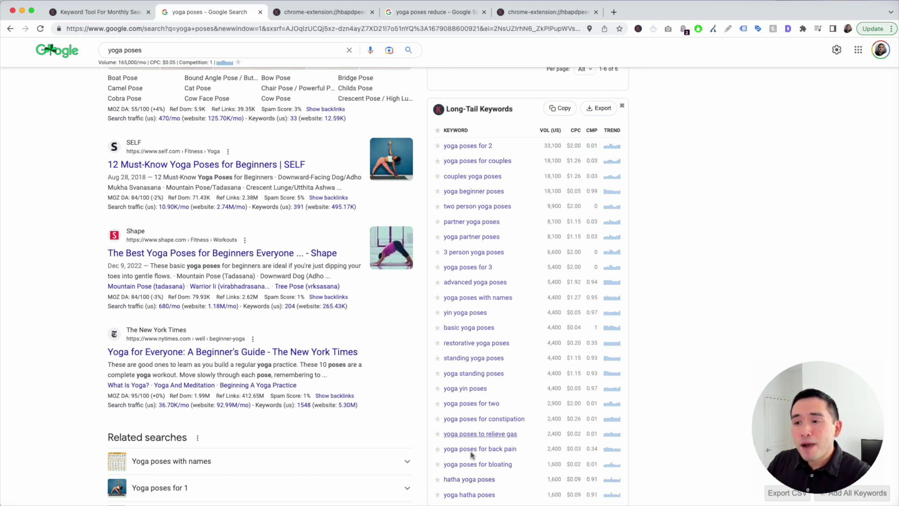
scroll(525, 238, "down", 5)
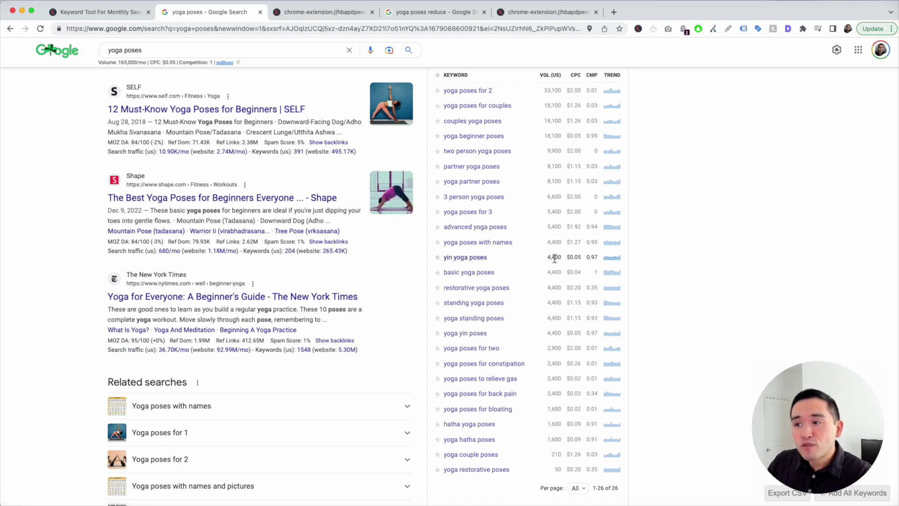
scroll(555, 257, "up", 1)
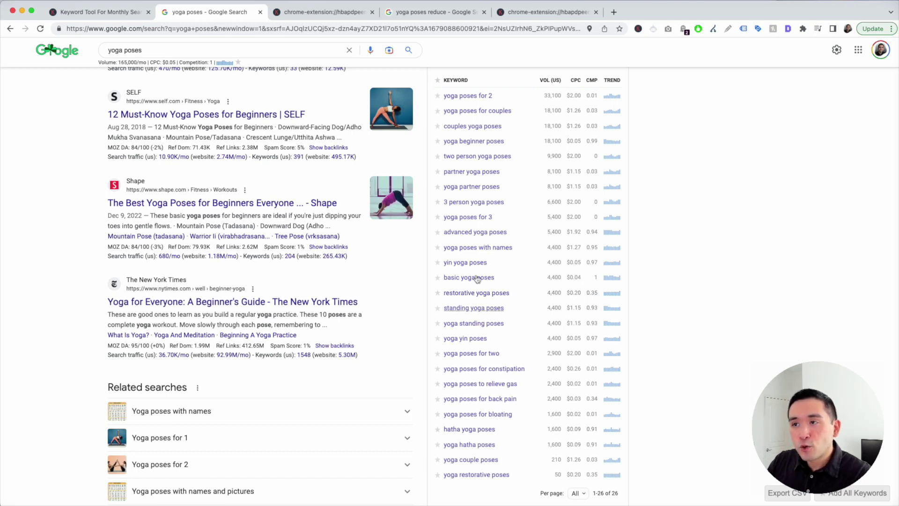
scroll(535, 290, "up", 1)
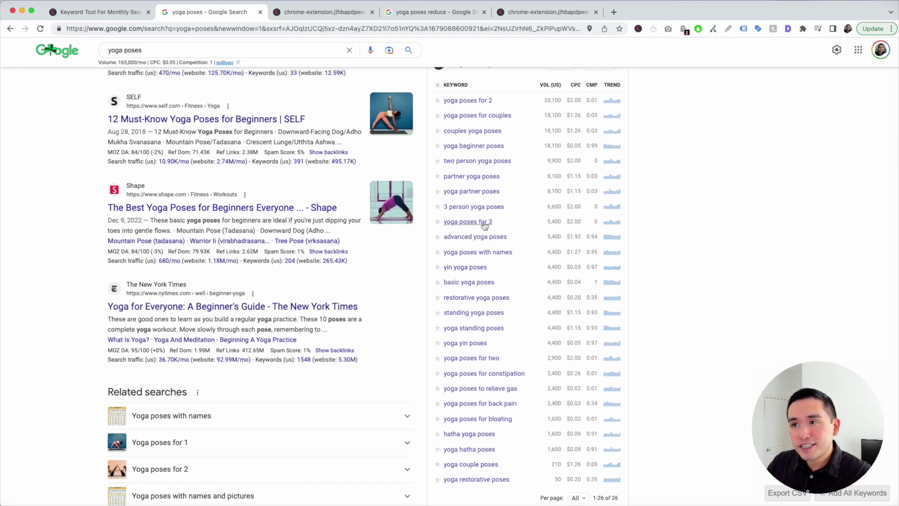
scroll(487, 227, "up", 5)
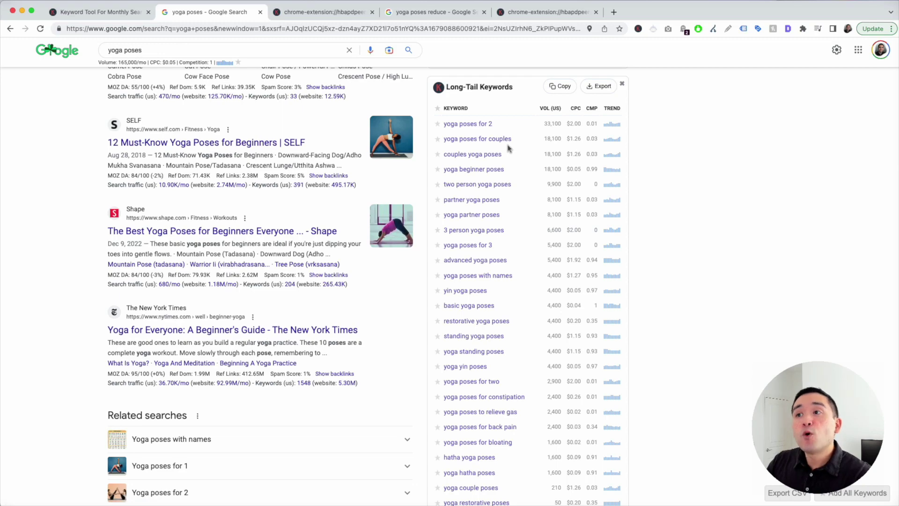
scroll(508, 149, "up", 15)
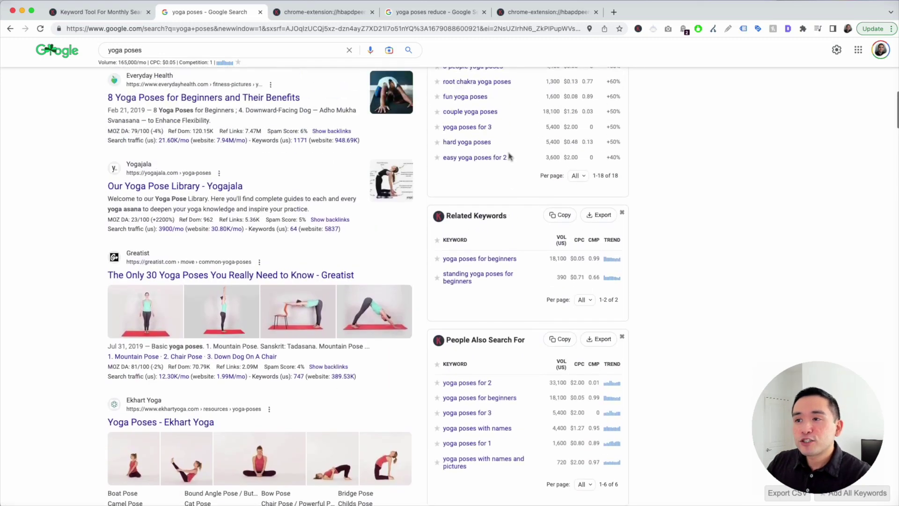
scroll(509, 158, "up", 10)
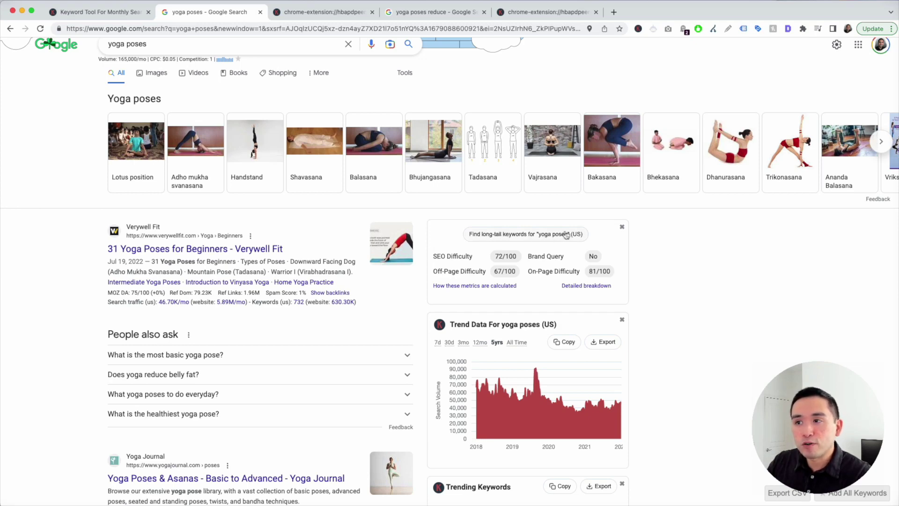
- Open the full 'yoga poses' report and check its 963 keywords found count and trend charts
left_click(334, 17)
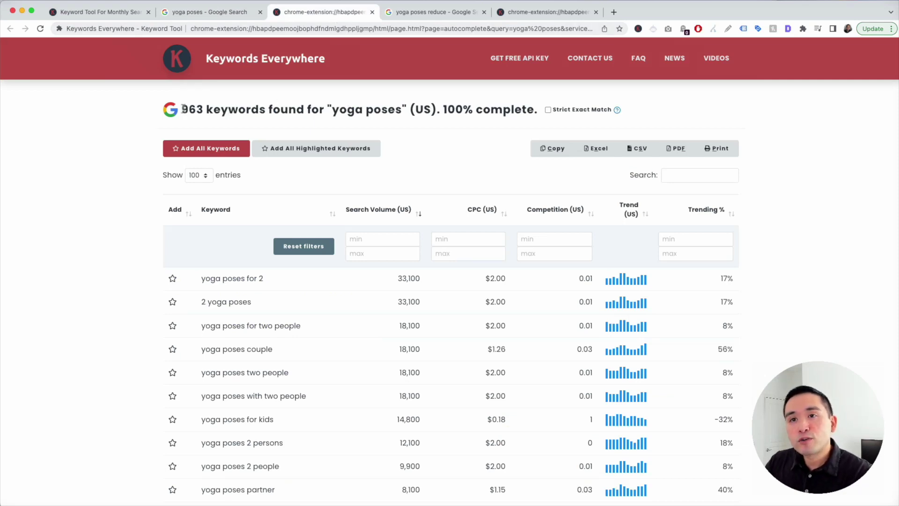
left_click_drag(184, 109, 305, 108)
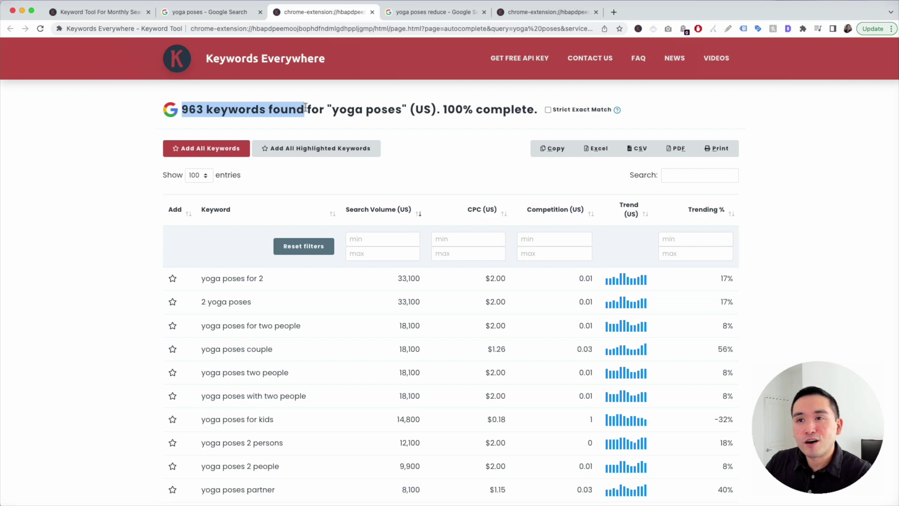
scroll(245, 192, "down", 10)
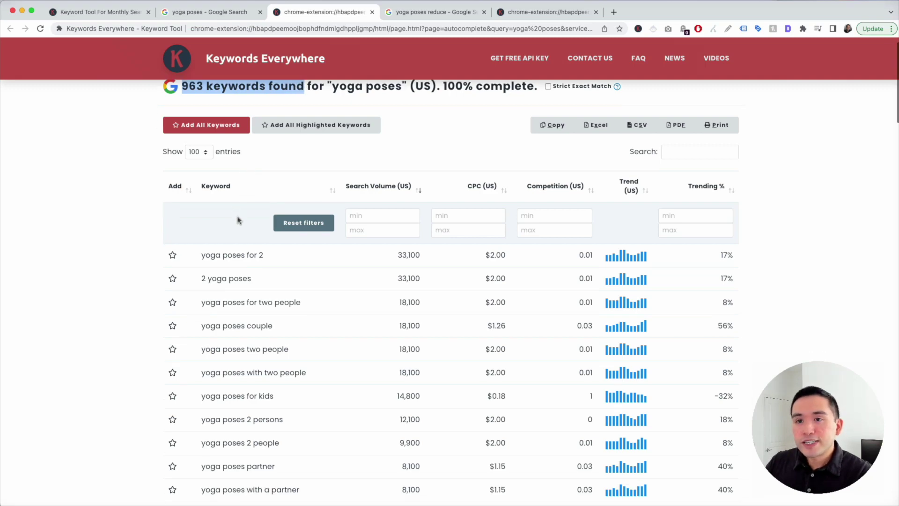
scroll(240, 262, "up", 10)
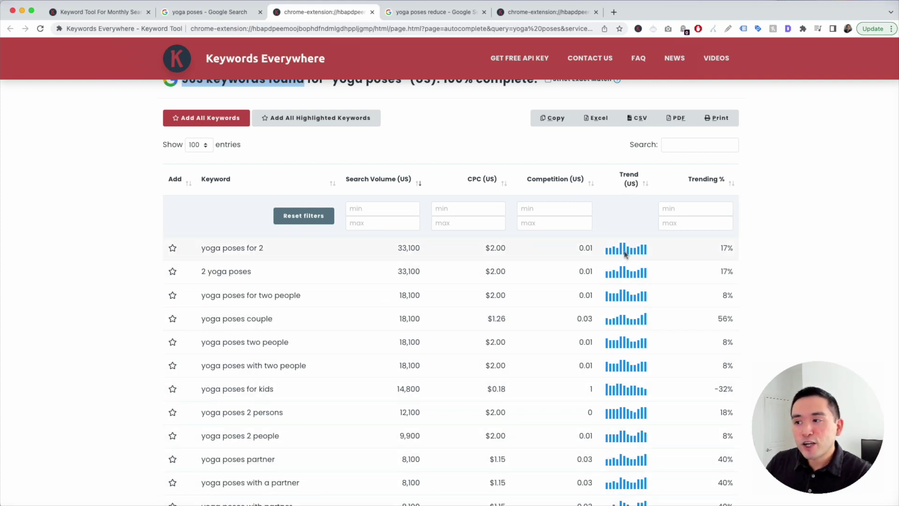
mouse_move(625, 253)
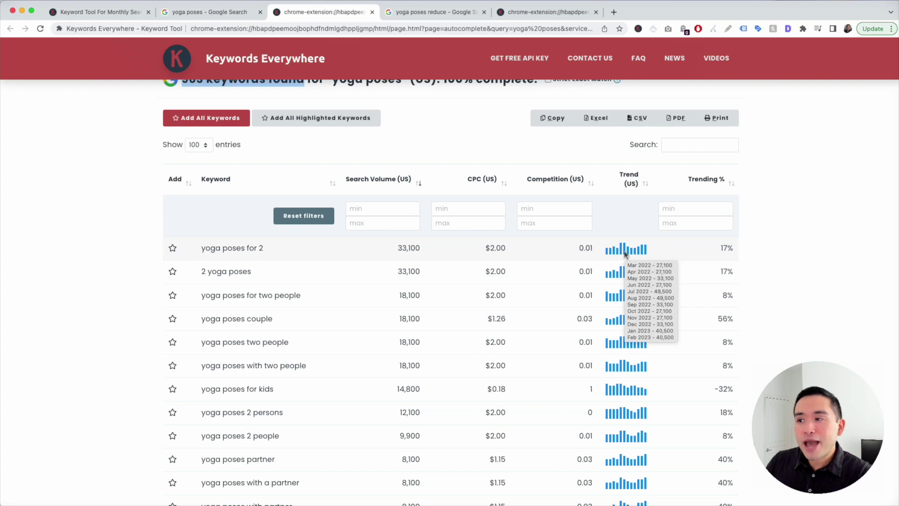
left_click(727, 248)
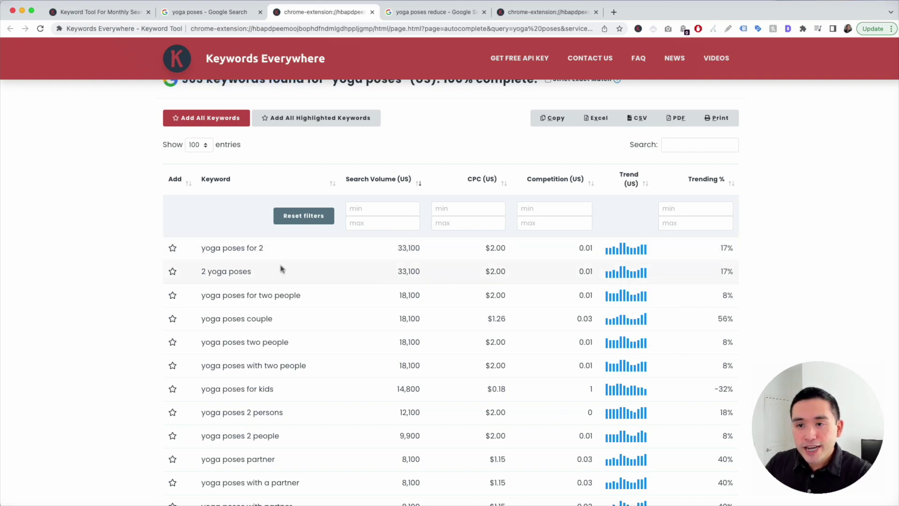
scroll(283, 268, "down", 3)
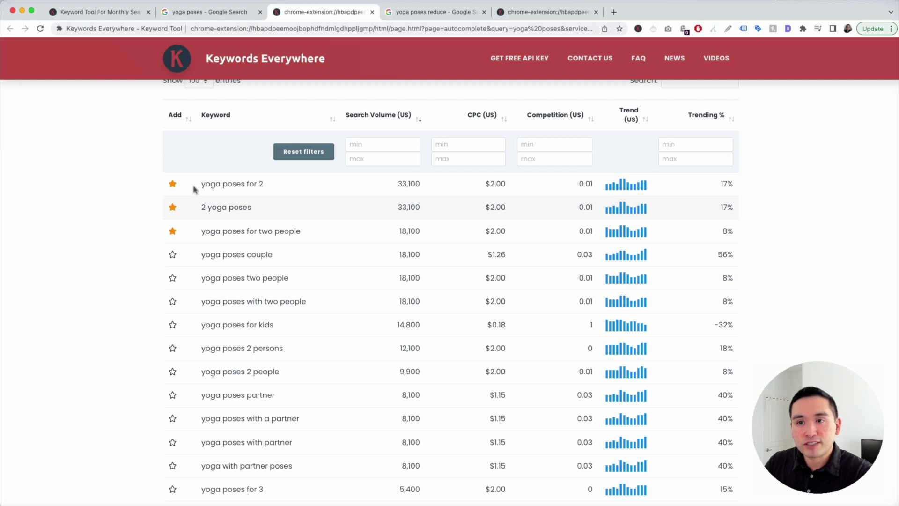
- Copy the 963-keyword report table and paste it into a new Excel workbook at A1
scroll(328, 241, "up", 3)
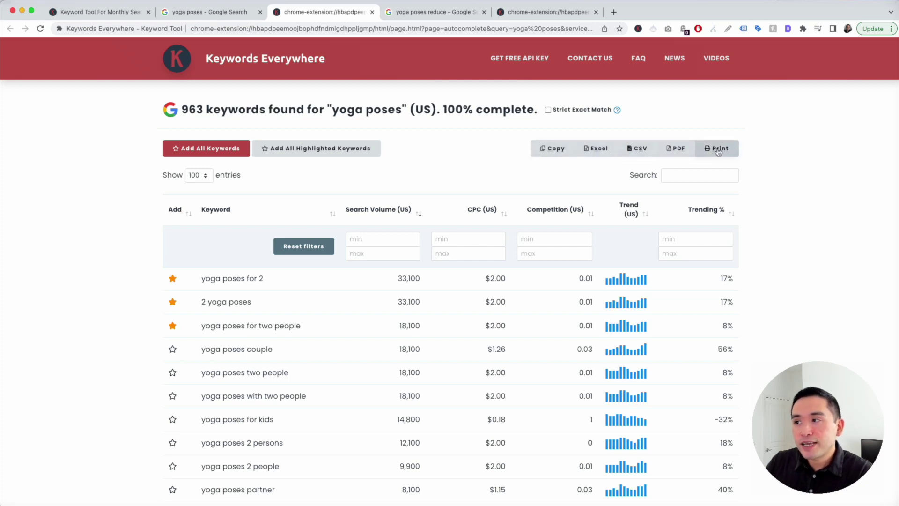
left_click(553, 153)
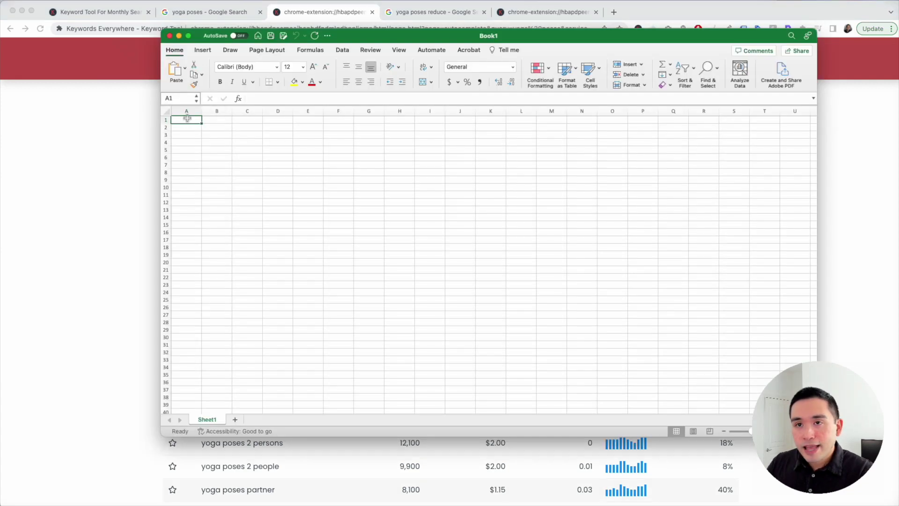
key("super+v")
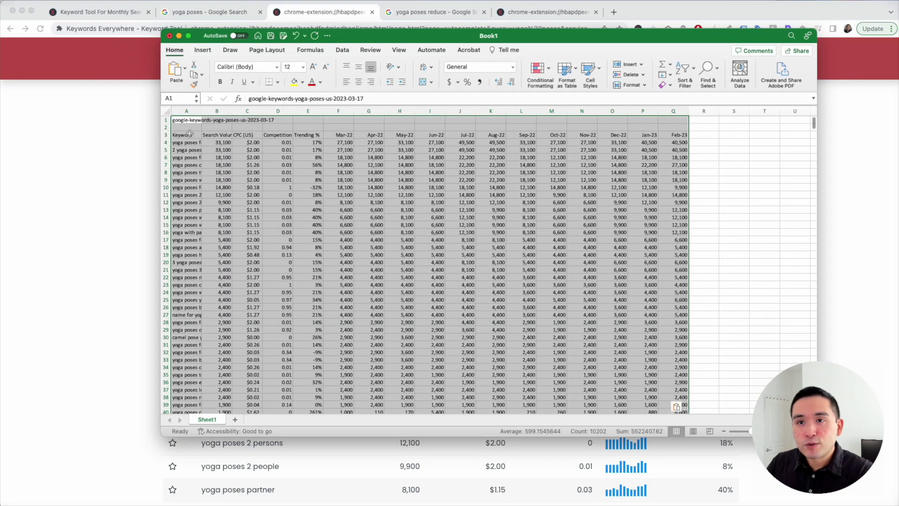
- Autofit column A to the full keyword text and review the metric columns B through M
scroll(192, 154, "down", 1)
scroll(193, 154, "down", 8)
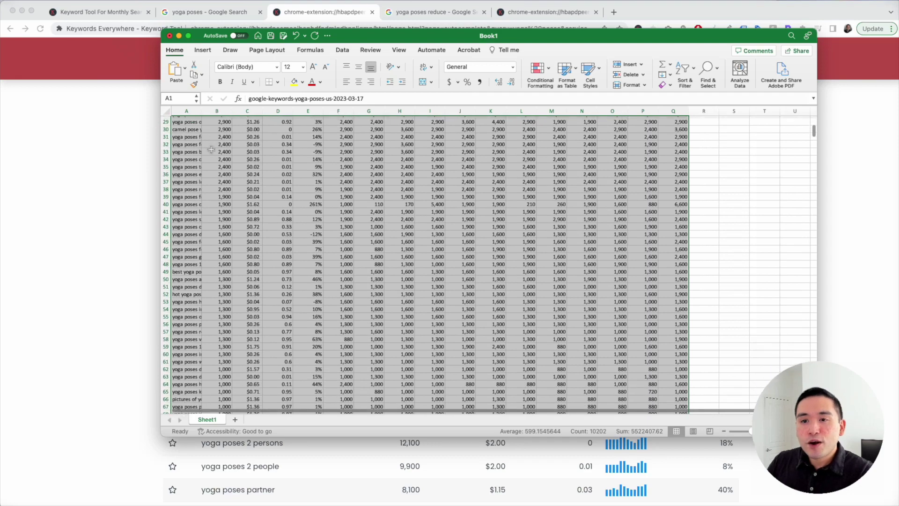
left_click(191, 150)
double_click(202, 111)
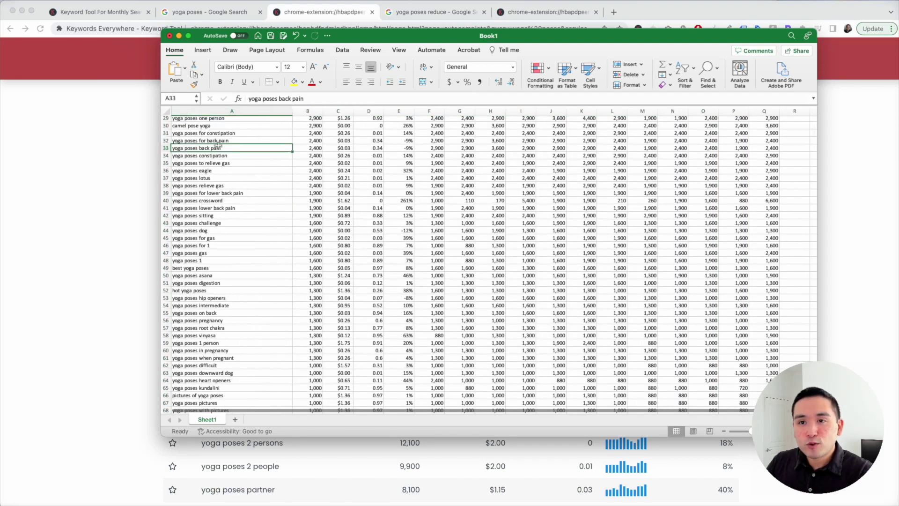
scroll(228, 163, "down", 5)
scroll(228, 163, "down", 3)
scroll(243, 162, "up", 18)
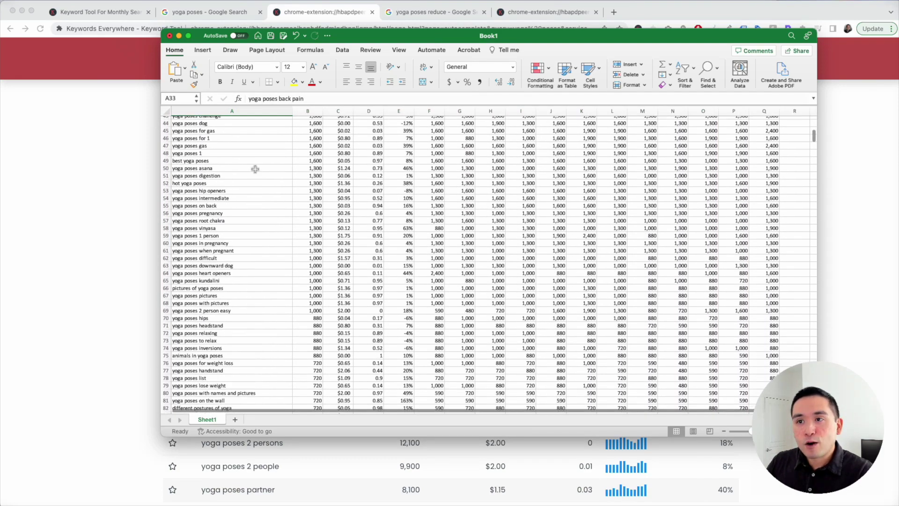
mouse_move(308, 111)
left_mouse_down()
mouse_move(777, 111)
mouse_move(309, 111)
left_mouse_up()
scroll(258, 184, "down", 4)
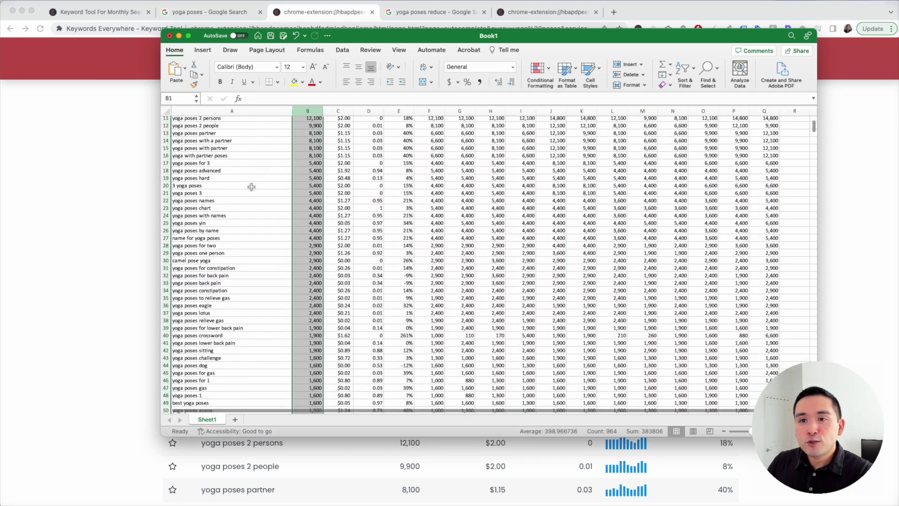
left_click(251, 188)
- Scroll through the pasted keyword rows, then go back to the 'yoga poses' Google results
scroll(251, 188, "down", 1)
scroll(251, 188, "down", 6)
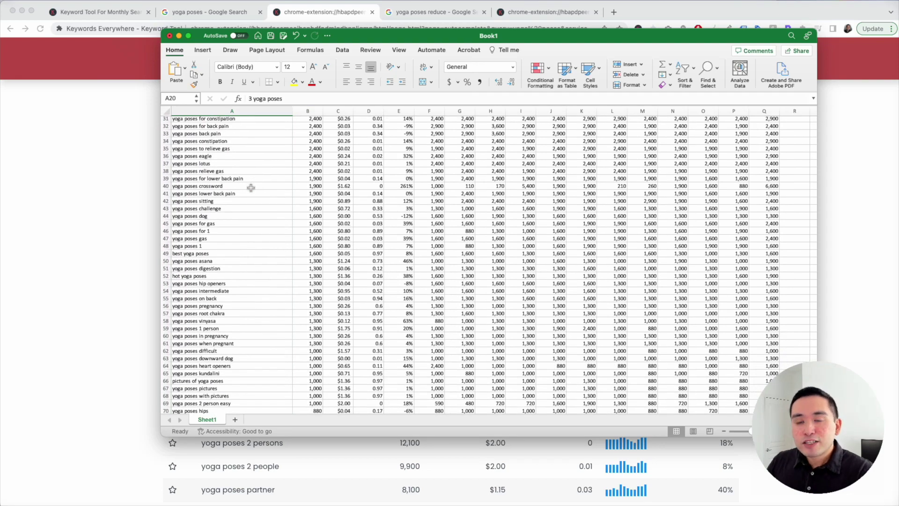
scroll(251, 188, "down", 12)
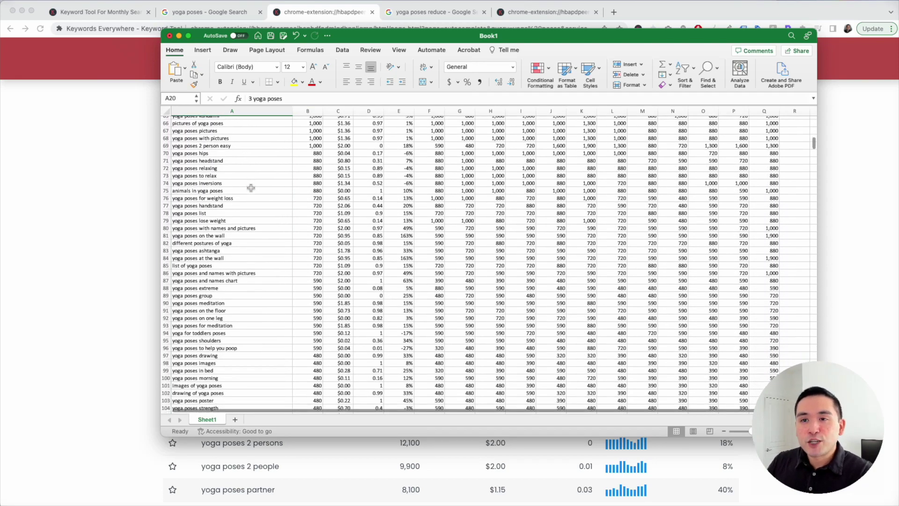
scroll(251, 188, "down", 20)
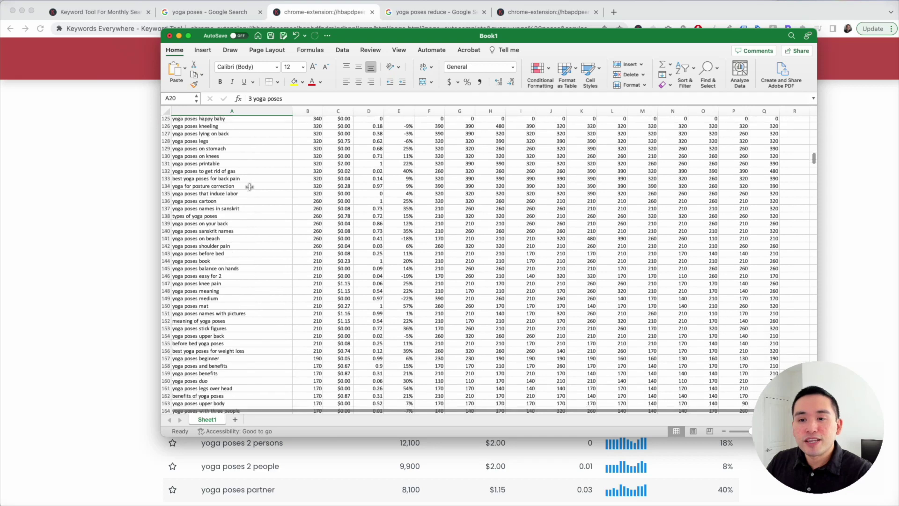
scroll(250, 187, "down", 12)
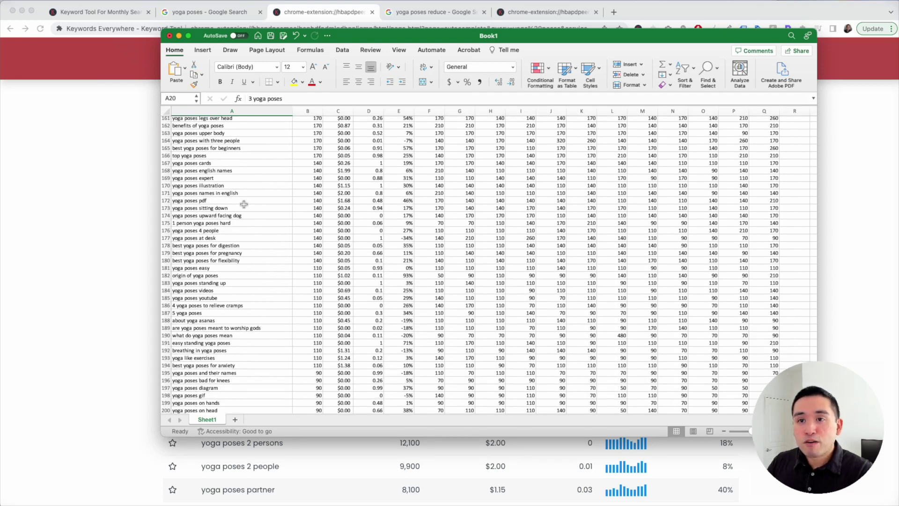
scroll(229, 250, "down", 7)
scroll(223, 165, "down", 3)
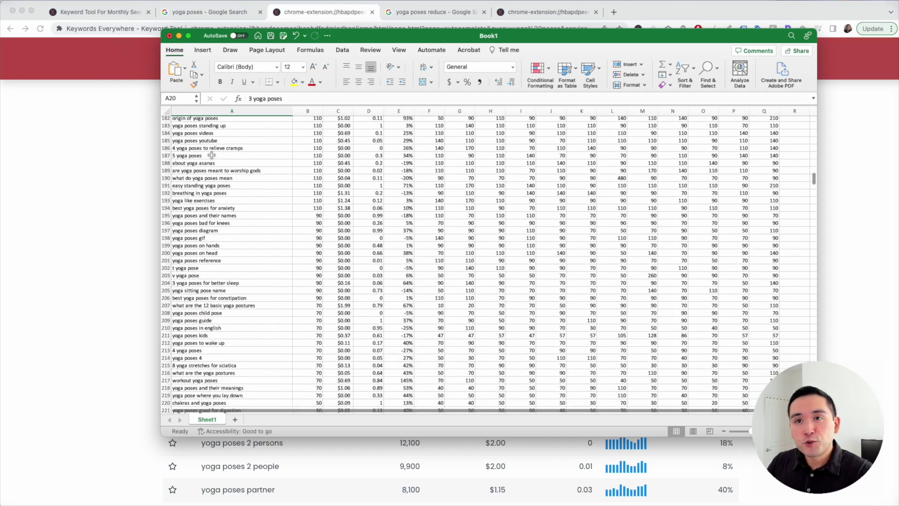
left_click(181, 14)
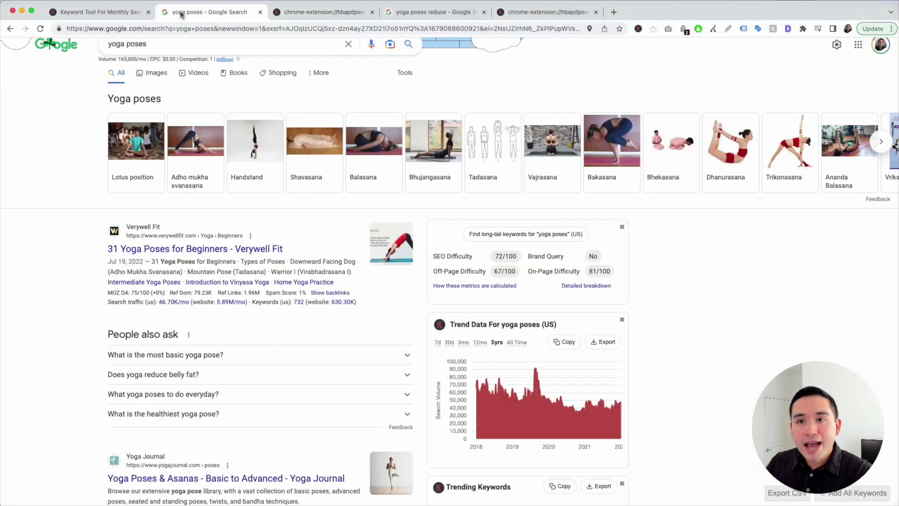
scroll(99, 108, "up", 1)
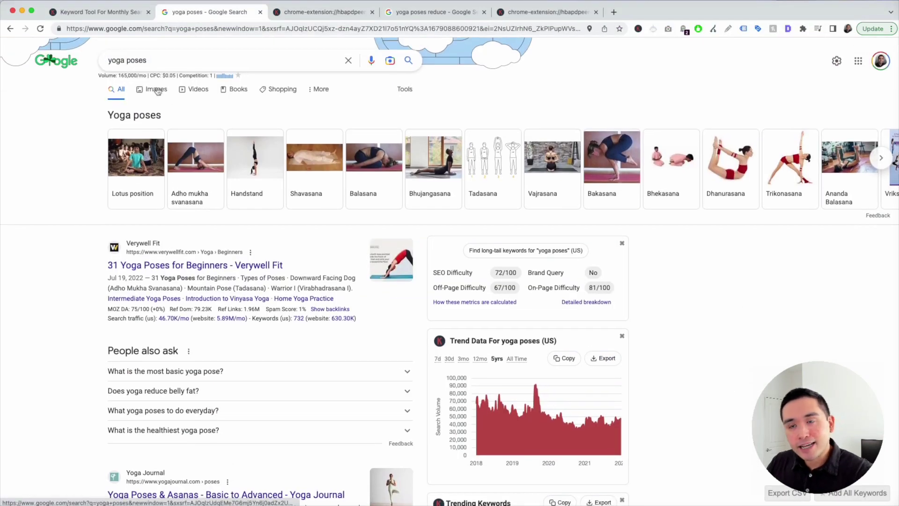
scroll(145, 215, "down", 2)
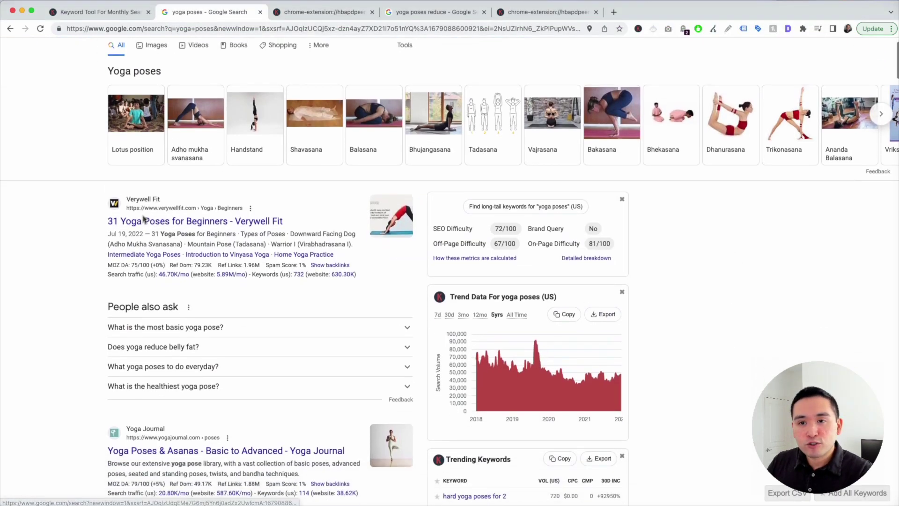
scroll(143, 218, "down", 5)
scroll(145, 219, "up", 2)
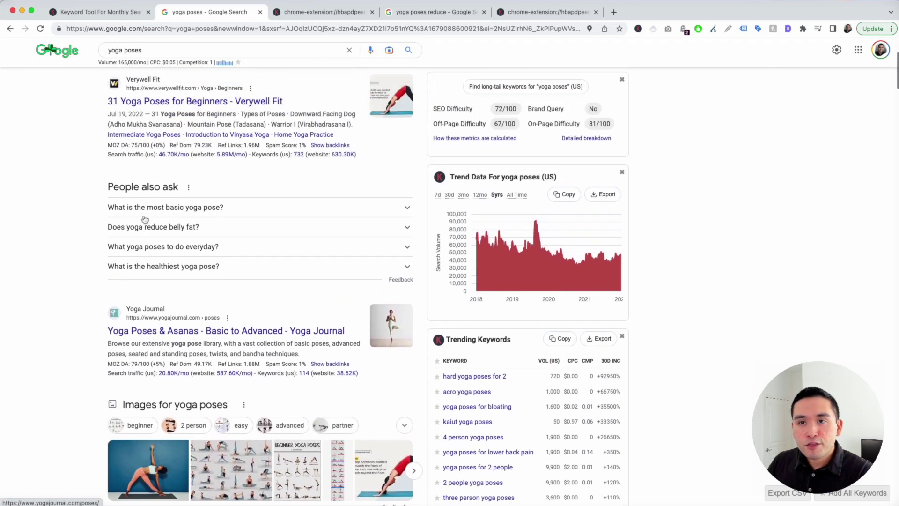
scroll(145, 220, "up", 4)
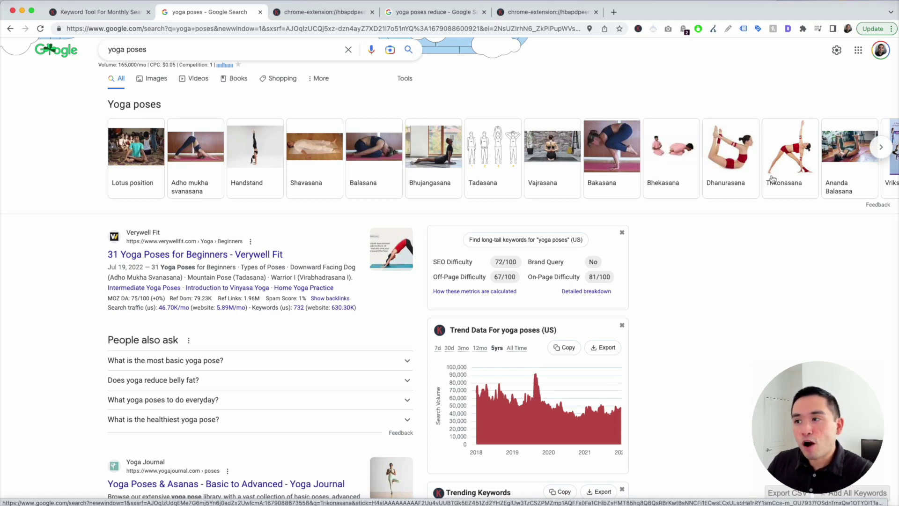
scroll(240, 155, "down", 2)
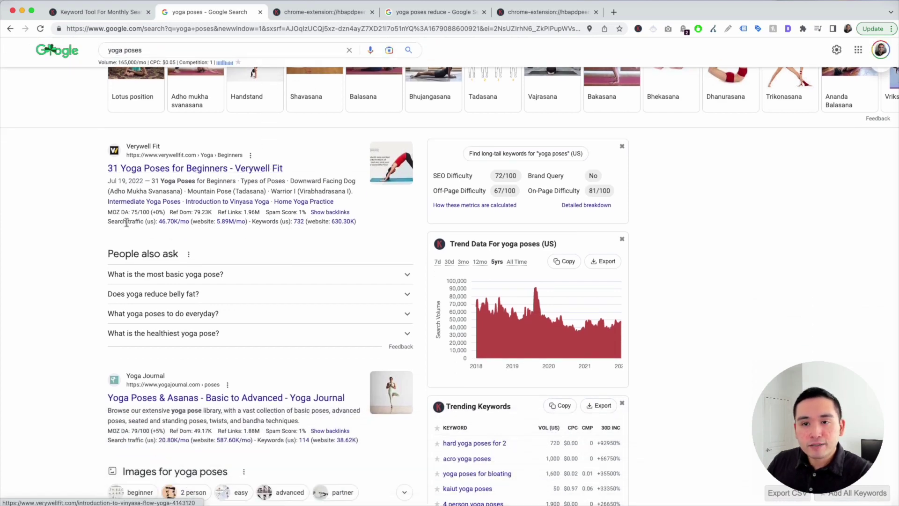
scroll(69, 241, "down", 1)
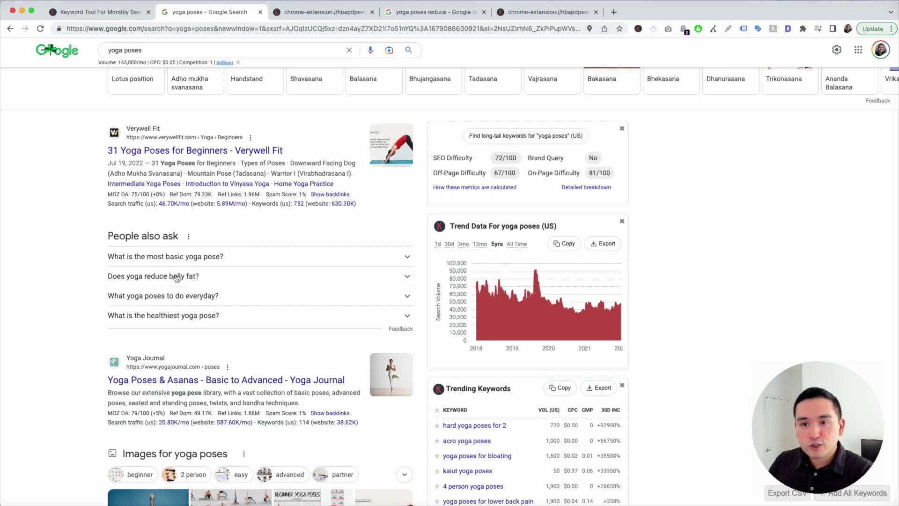
- Find every 'yoga pose' match on the page with Cmd+F, then switch to the 'yoga poses reduce' results
key("super+f")
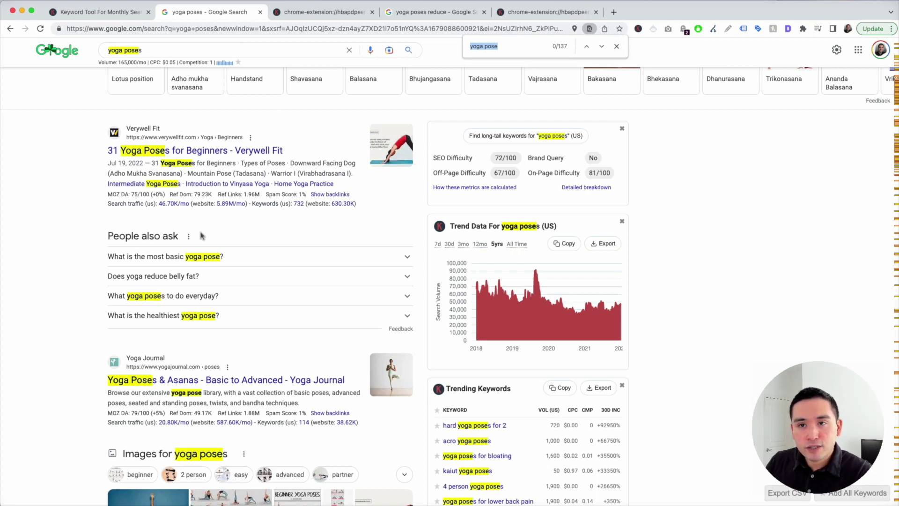
scroll(157, 242, "down", 2)
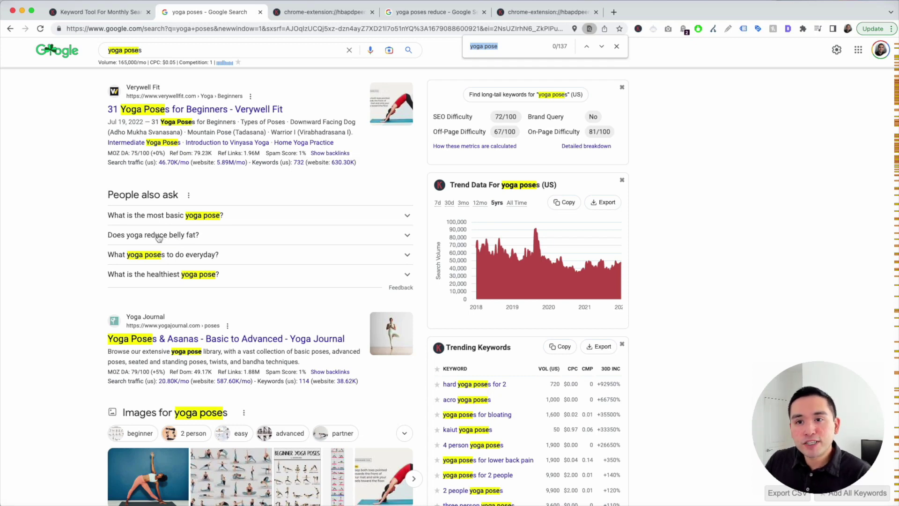
left_click(404, 20)
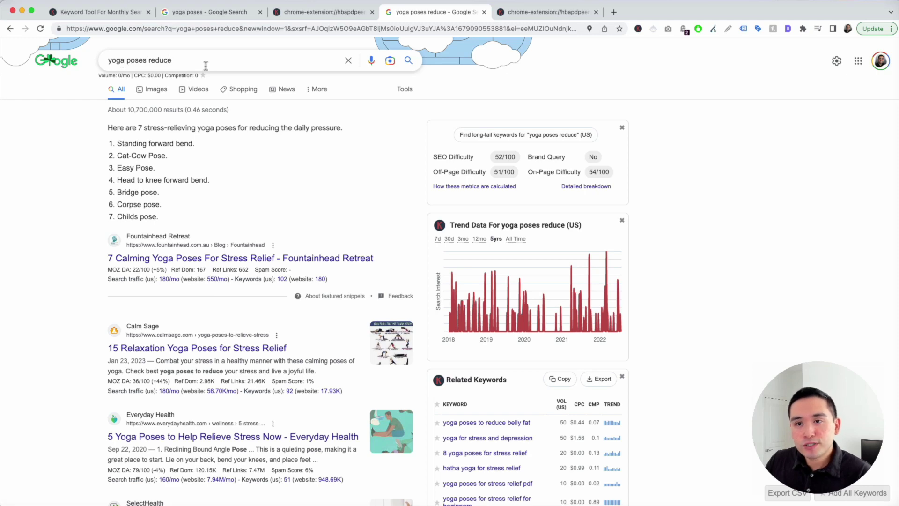
scroll(514, 216, "down", 5)
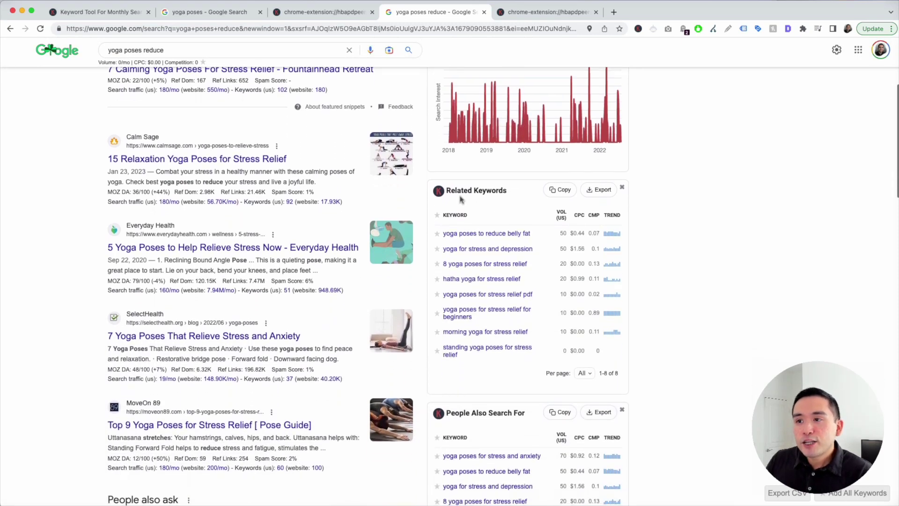
scroll(513, 196, "down", 2)
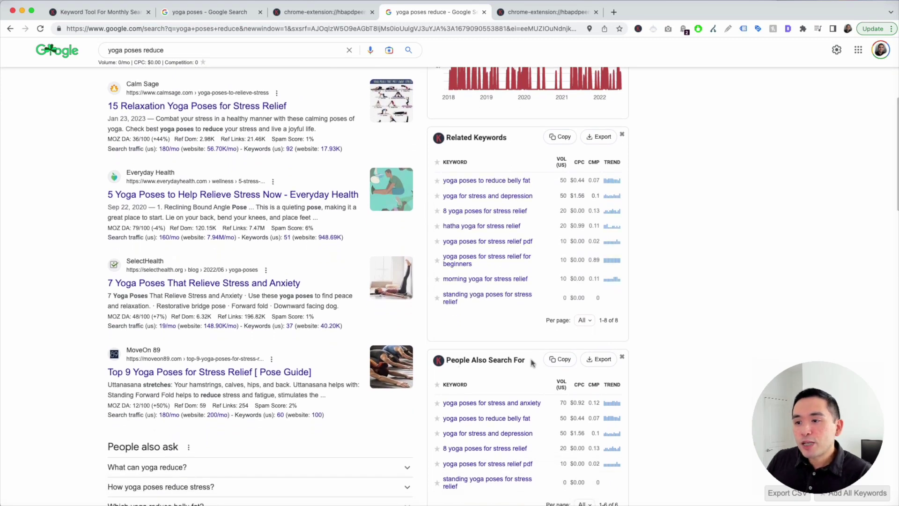
scroll(532, 361, "down", 6)
scroll(531, 343, "down", 2)
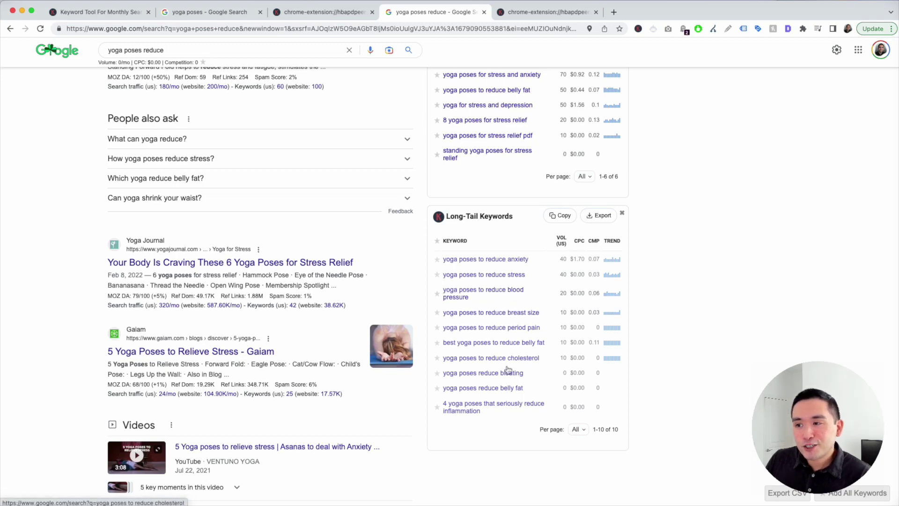
scroll(501, 404, "up", 10)
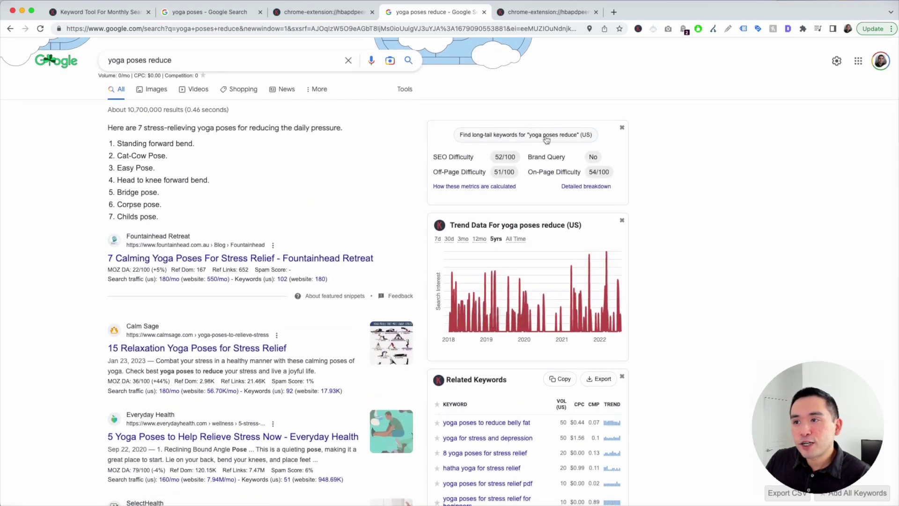
- Open a separate Keywords Everywhere long-tail report for 'yoga poses reduce'
left_click(546, 137)
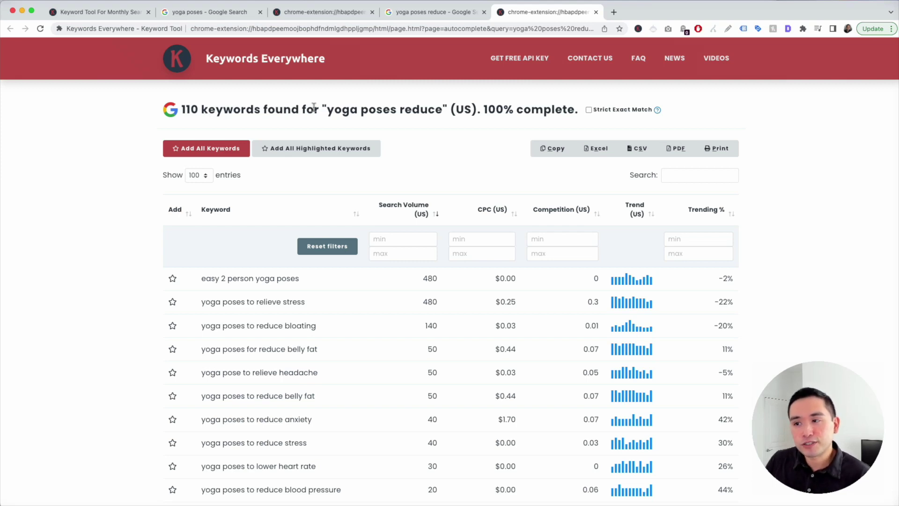
scroll(296, 220, "down", 3)
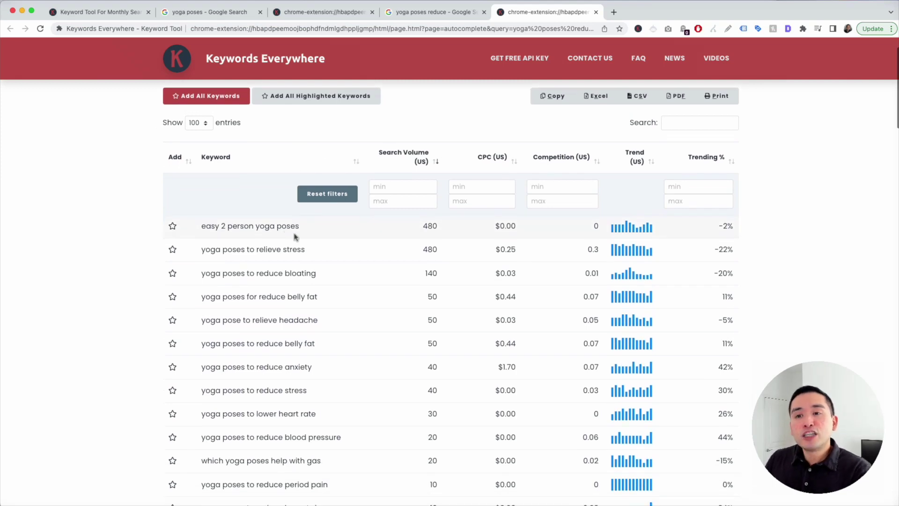
scroll(296, 236, "down", 5)
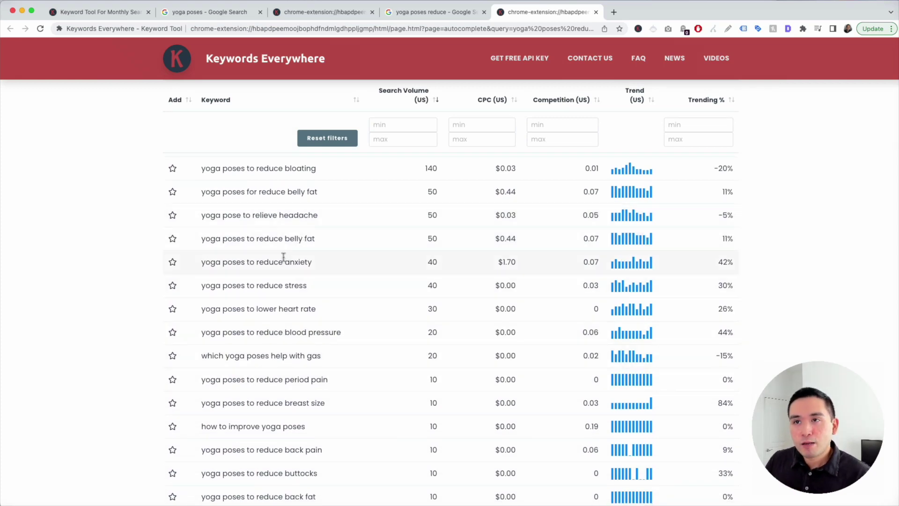
- In the 963-keyword 'yoga poses' report, filter keywords by 'reduc', then clear the filter
left_click(301, 11)
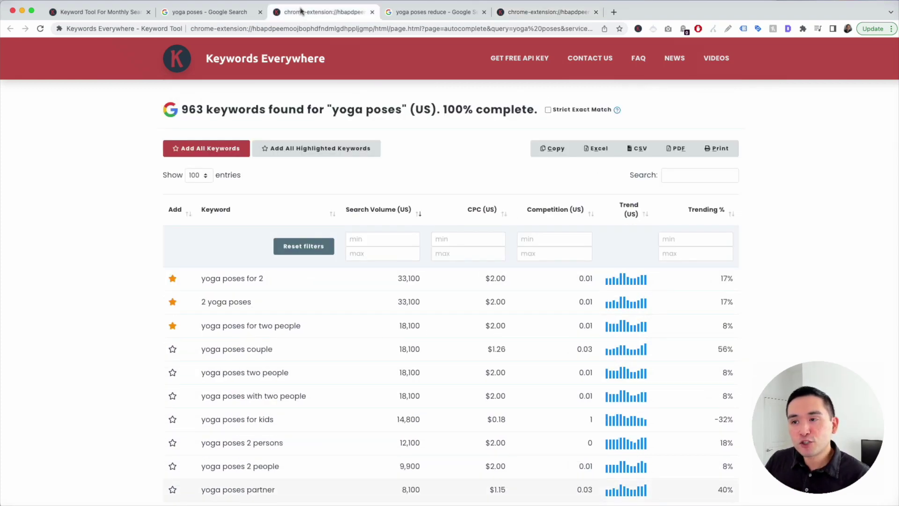
left_click(670, 173)
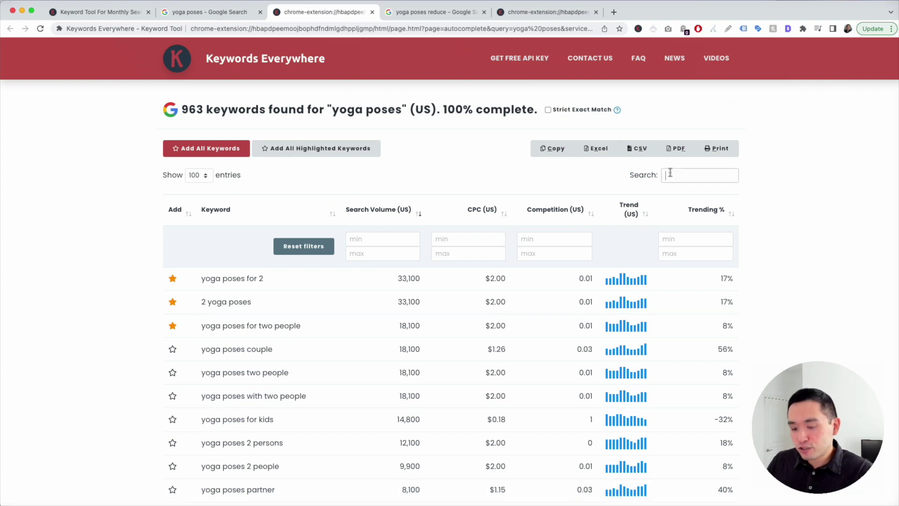
type("reduce")
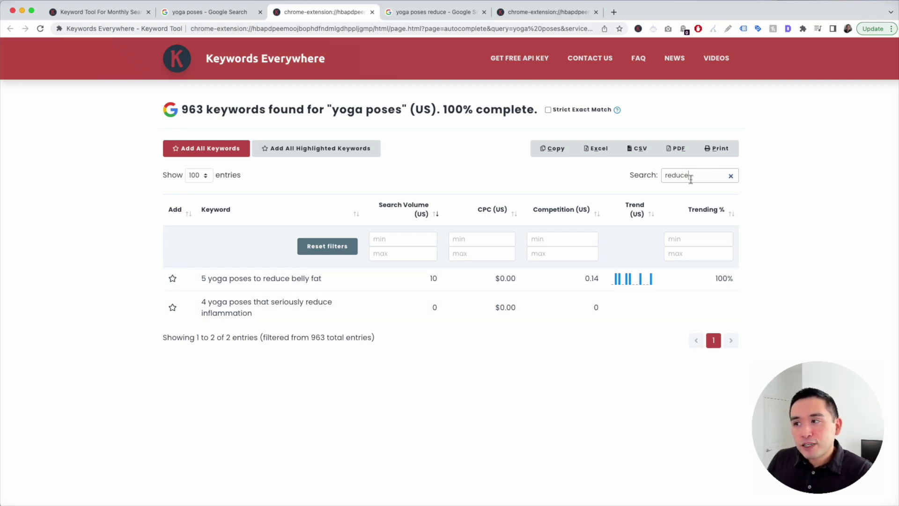
left_click(731, 177)
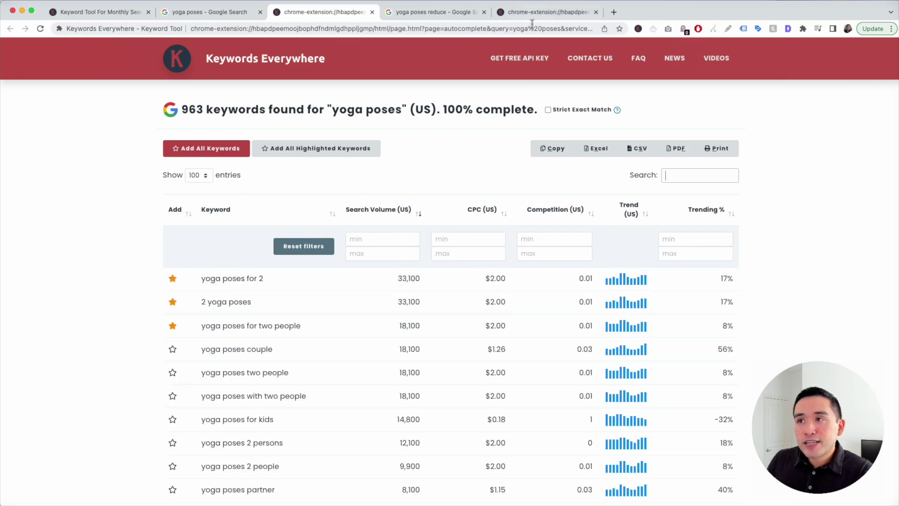
- Scroll the 'yoga poses reduce' report, highlight 'relieve' as a modifier, then go back to the 'yoga poses' results
key("super+9")
scroll(442, 193, "up", 4)
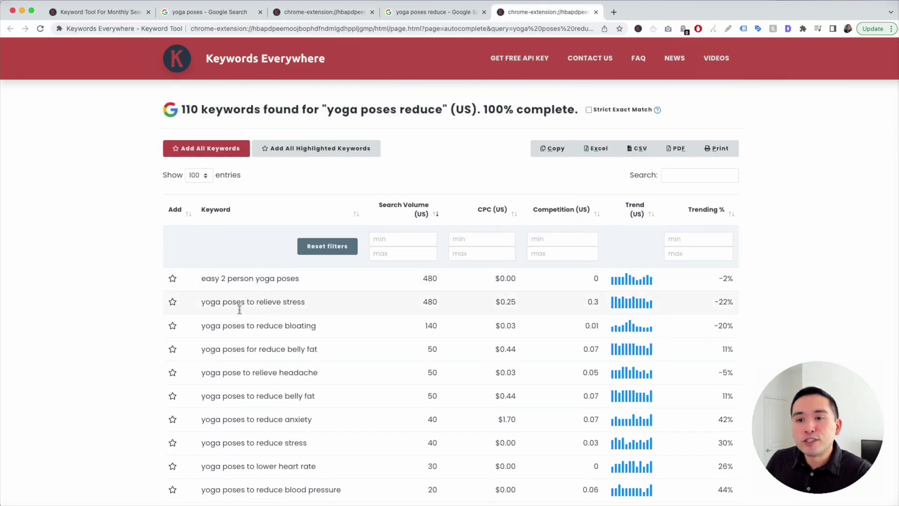
scroll(275, 318, "down", 2)
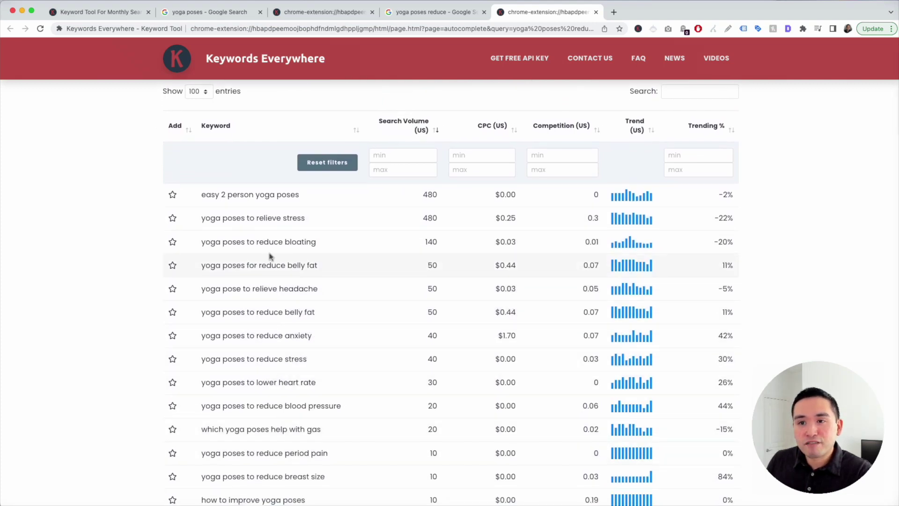
scroll(243, 215, "down", 1)
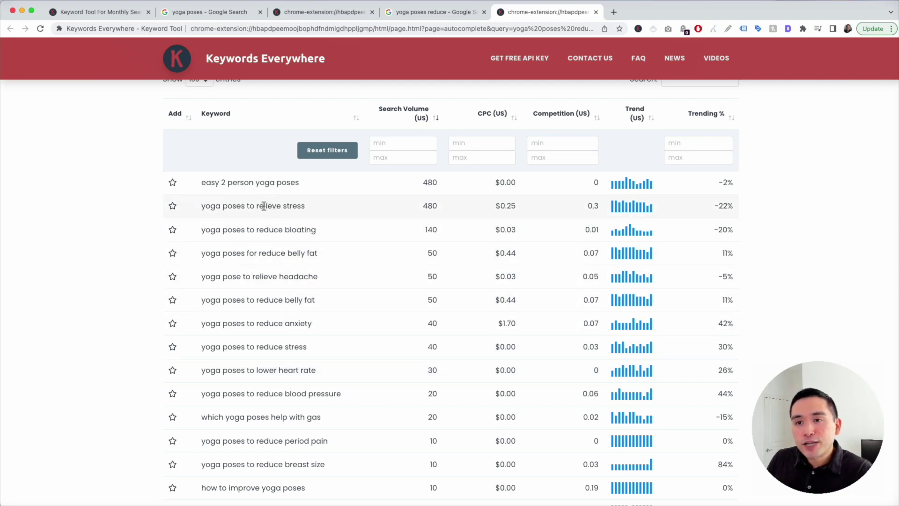
left_click_drag(256, 205, 280, 203)
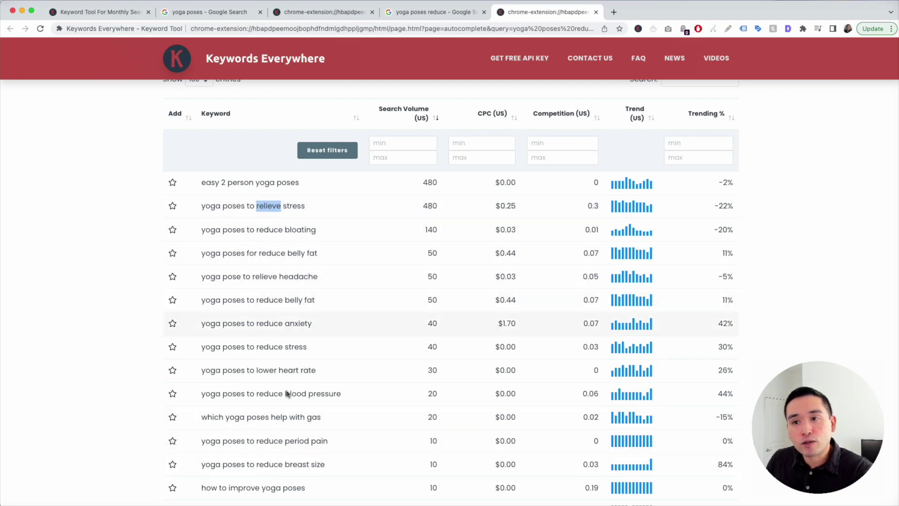
left_click(202, 14)
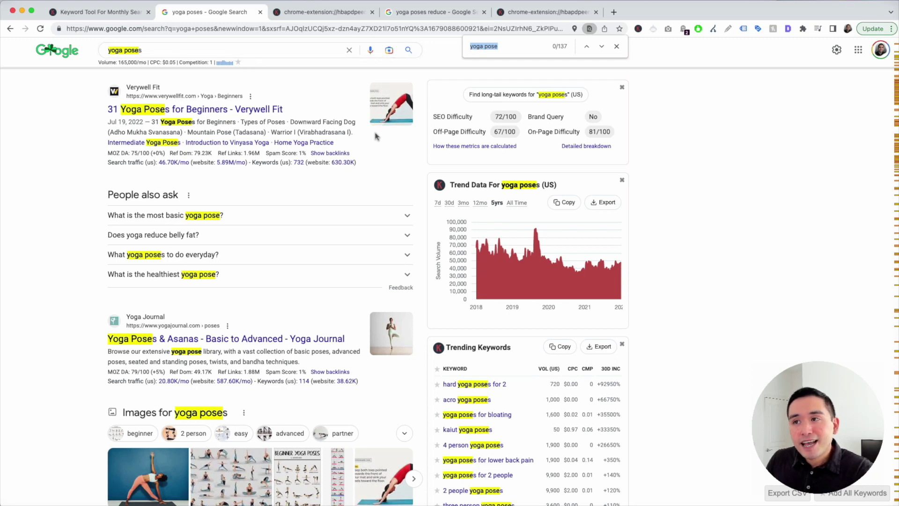
- Scroll down the 'yoga poses' results to Related searches like 'yoga poses with names' and 'yoga poses chart'
scroll(374, 135, "up", 2)
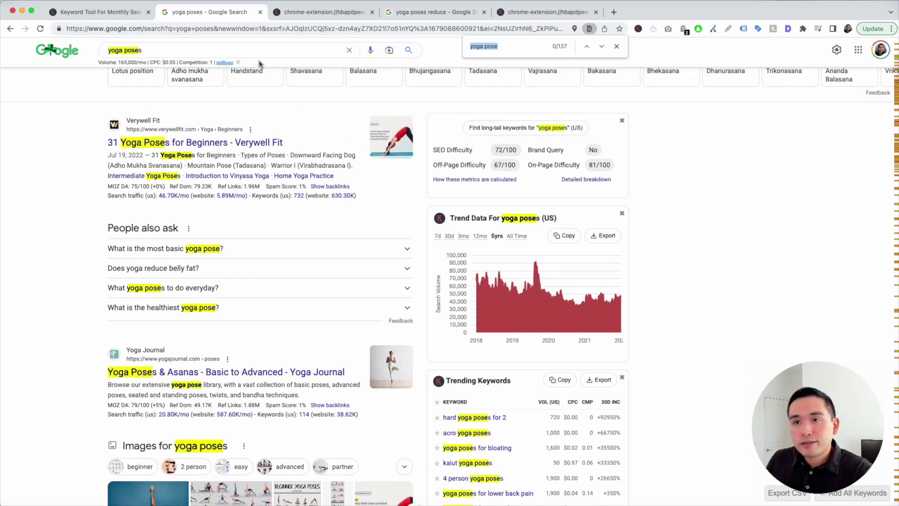
scroll(287, 272, "down", 2)
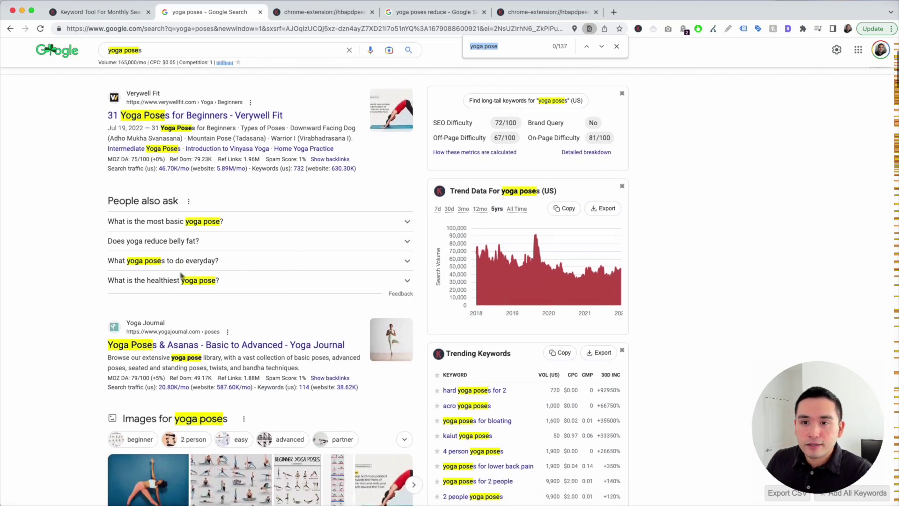
scroll(171, 286, "down", 3)
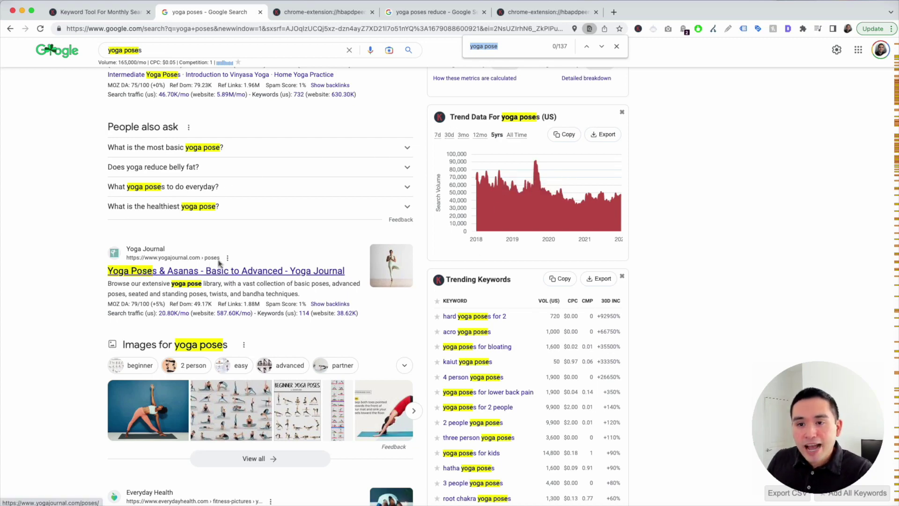
scroll(217, 263, "down", 1)
scroll(217, 263, "down", 4)
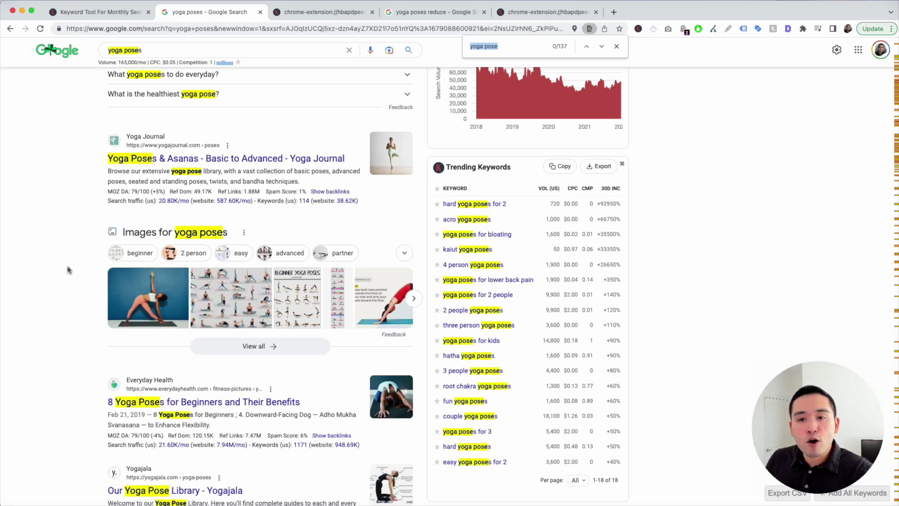
scroll(68, 270, "down", 1)
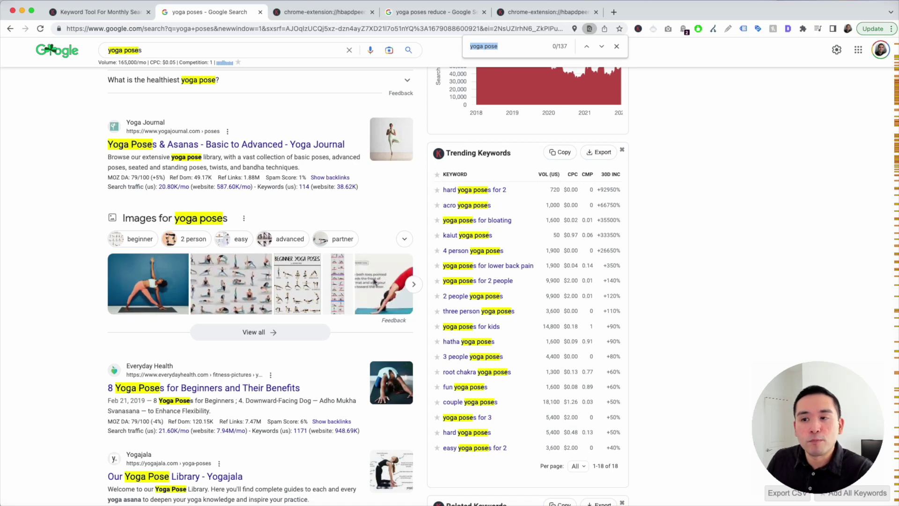
scroll(239, 335, "down", 3)
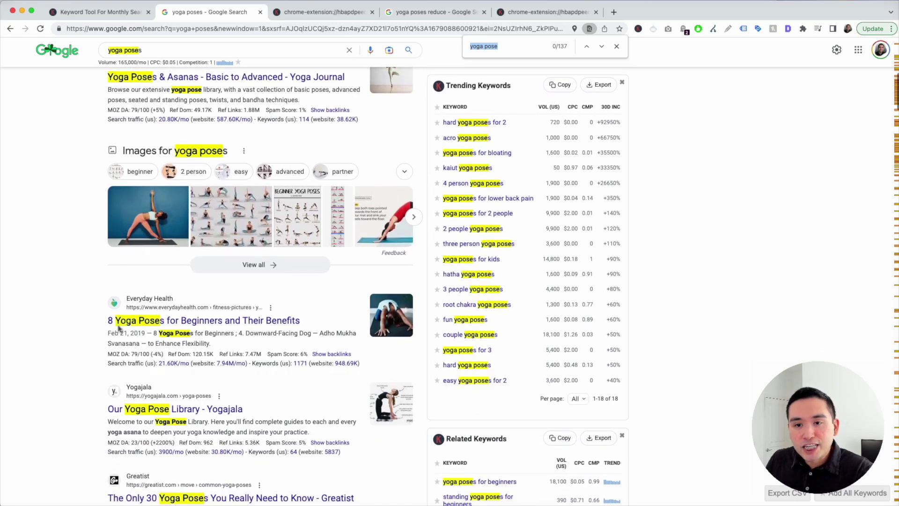
scroll(243, 330, "down", 20)
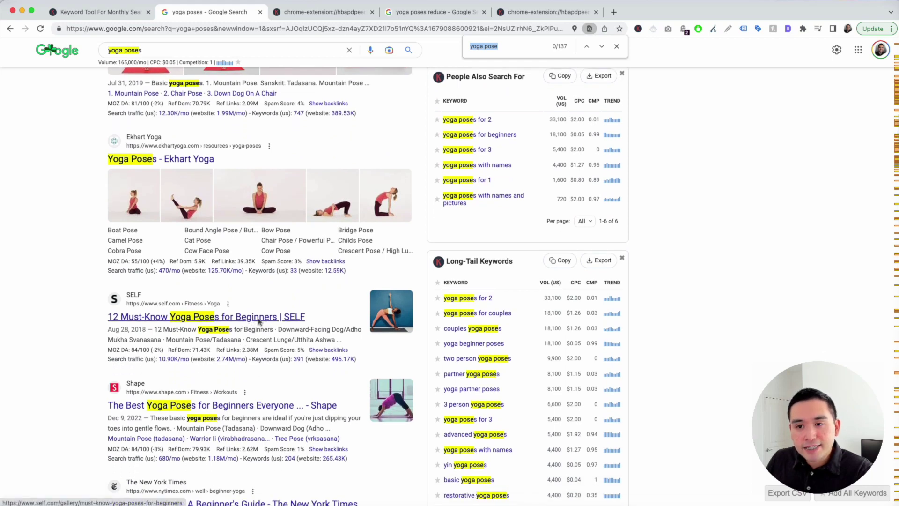
scroll(238, 405, "down", 2)
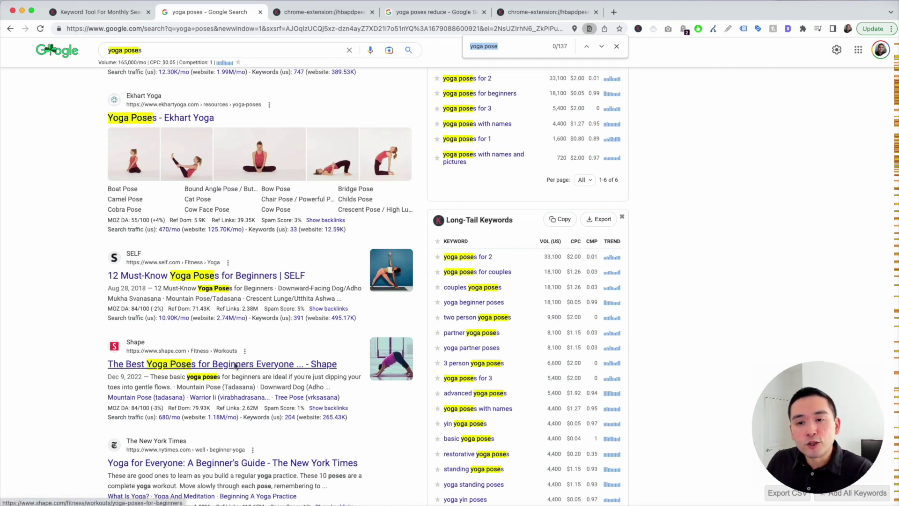
scroll(262, 351, "down", 5)
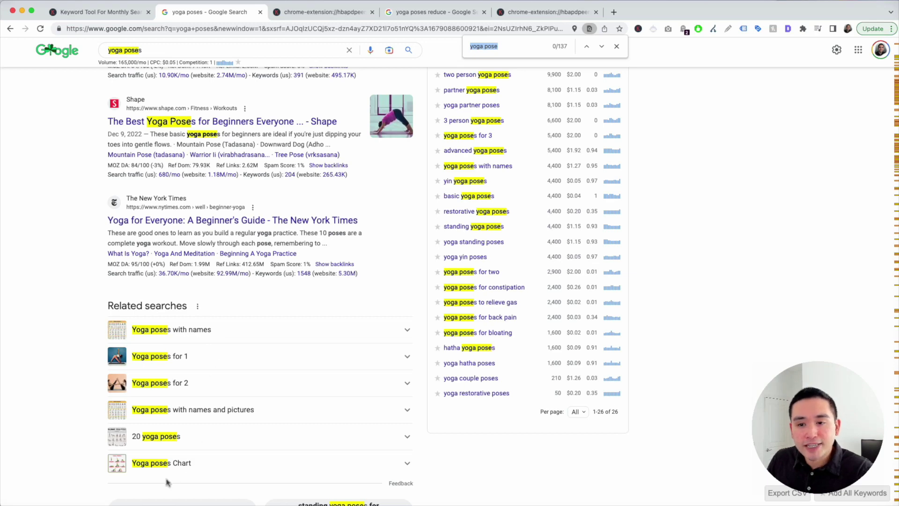
scroll(248, 362, "down", 3)
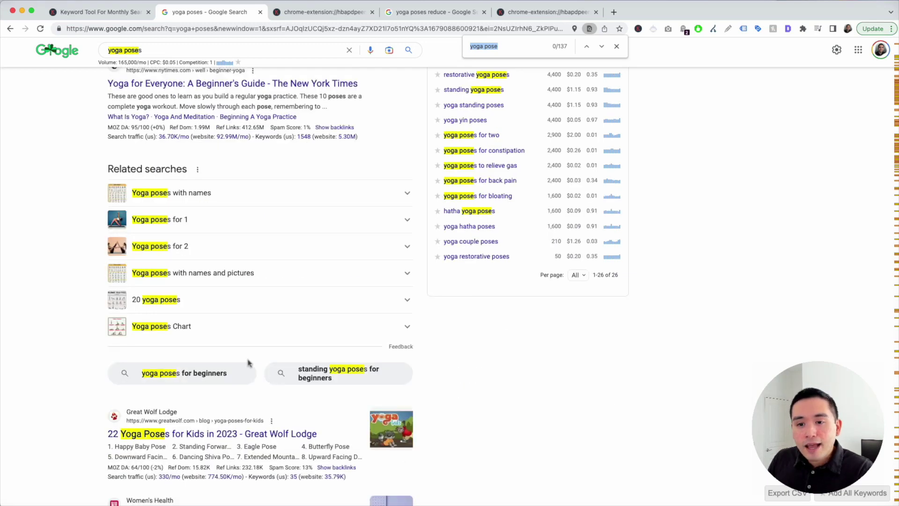
left_click(164, 52)
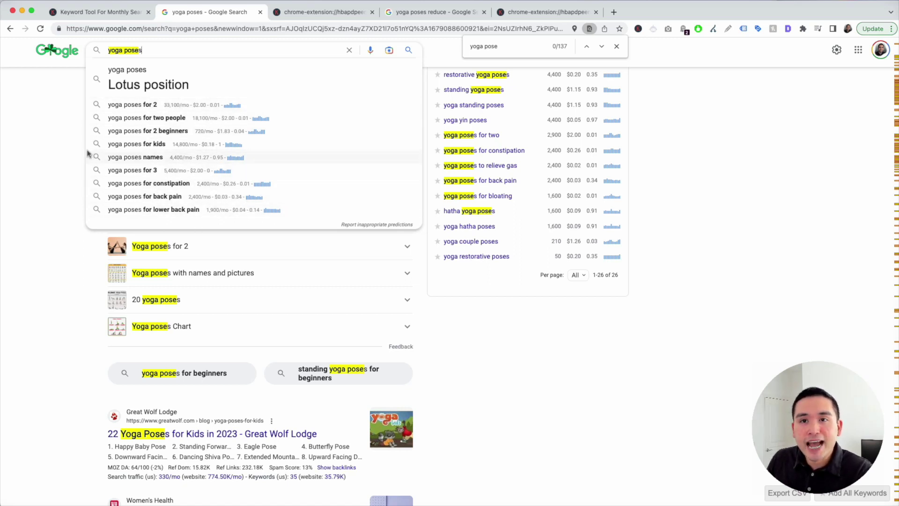
left_click(68, 149)
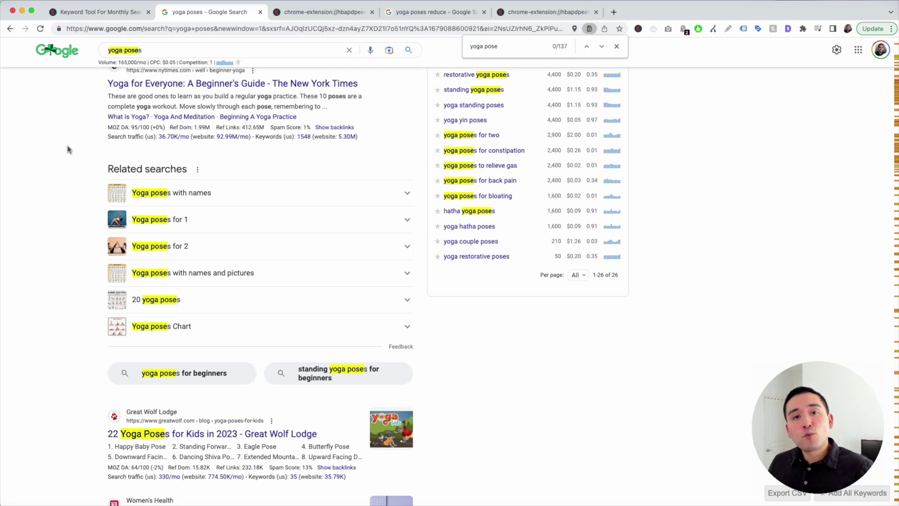